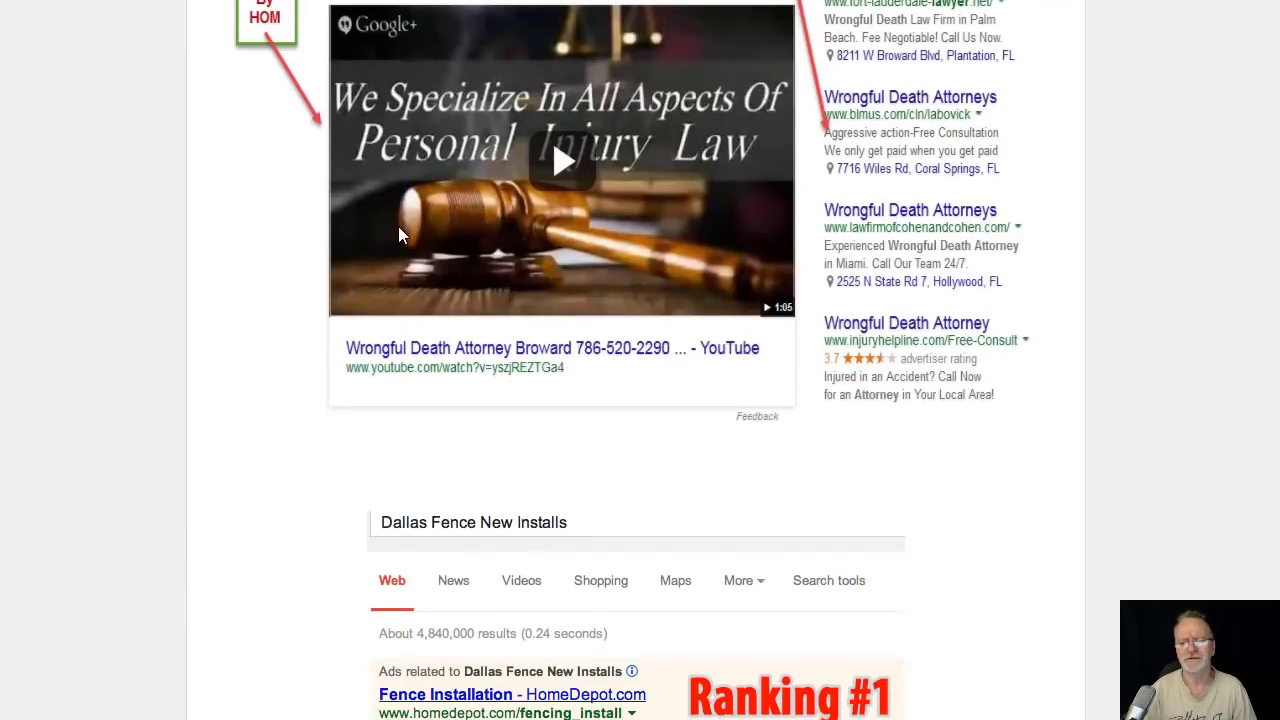
# Examine the showcased Google ranking examples, from the video listings to the Google Sites, WordPress and Blogger results for local SEO searches.
pyautogui.scroll(-4, 398, 232)
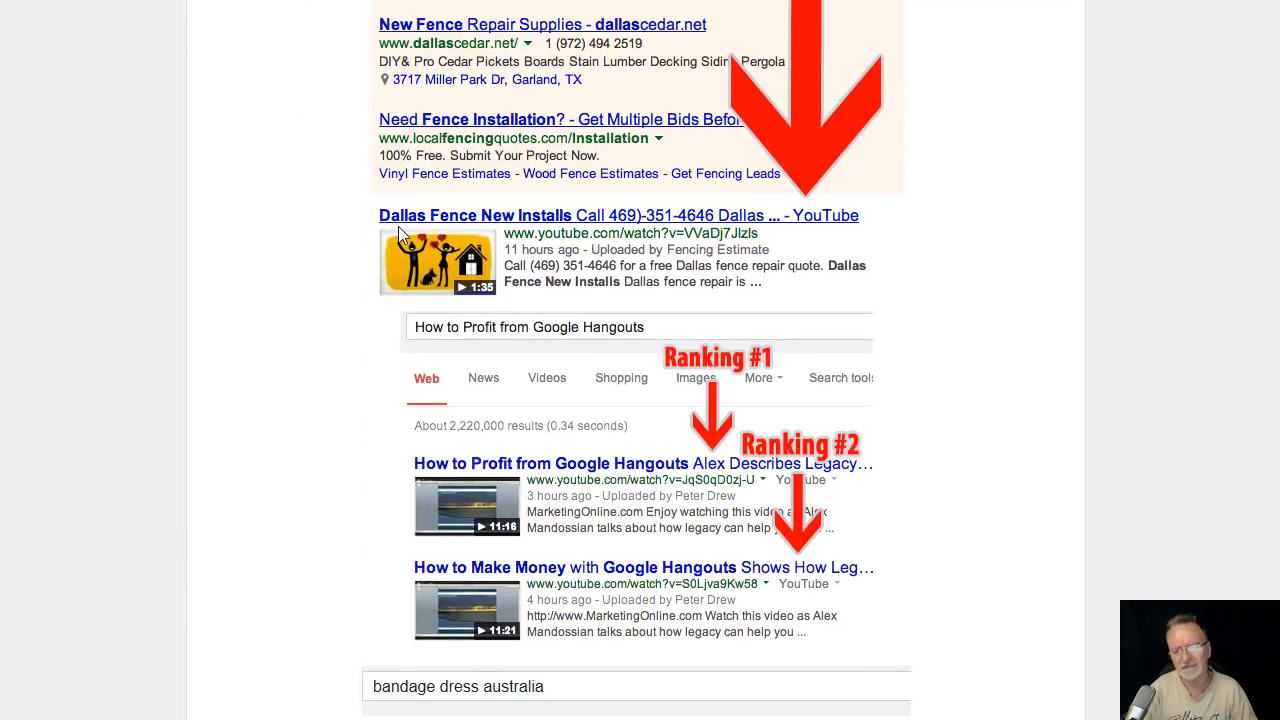
pyautogui.scroll(-4, 398, 232)
pyautogui.scroll(-15, 398, 232)
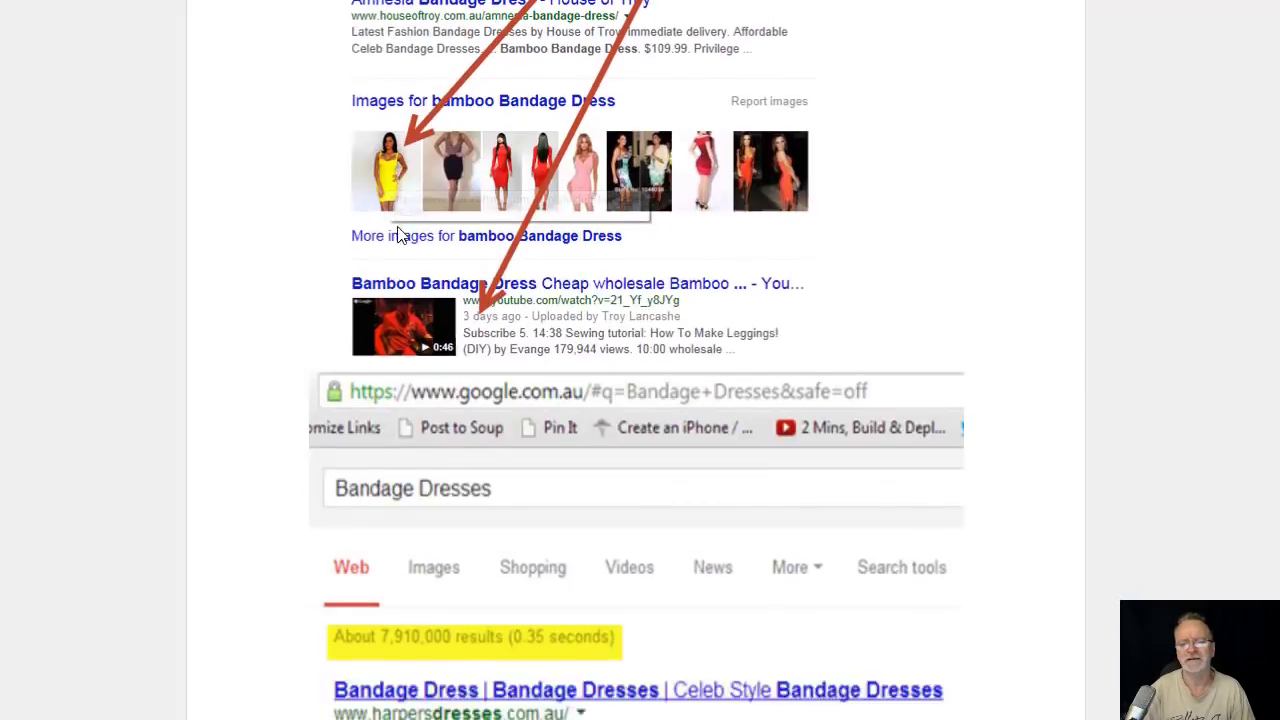
pyautogui.scroll(-15, 397, 229)
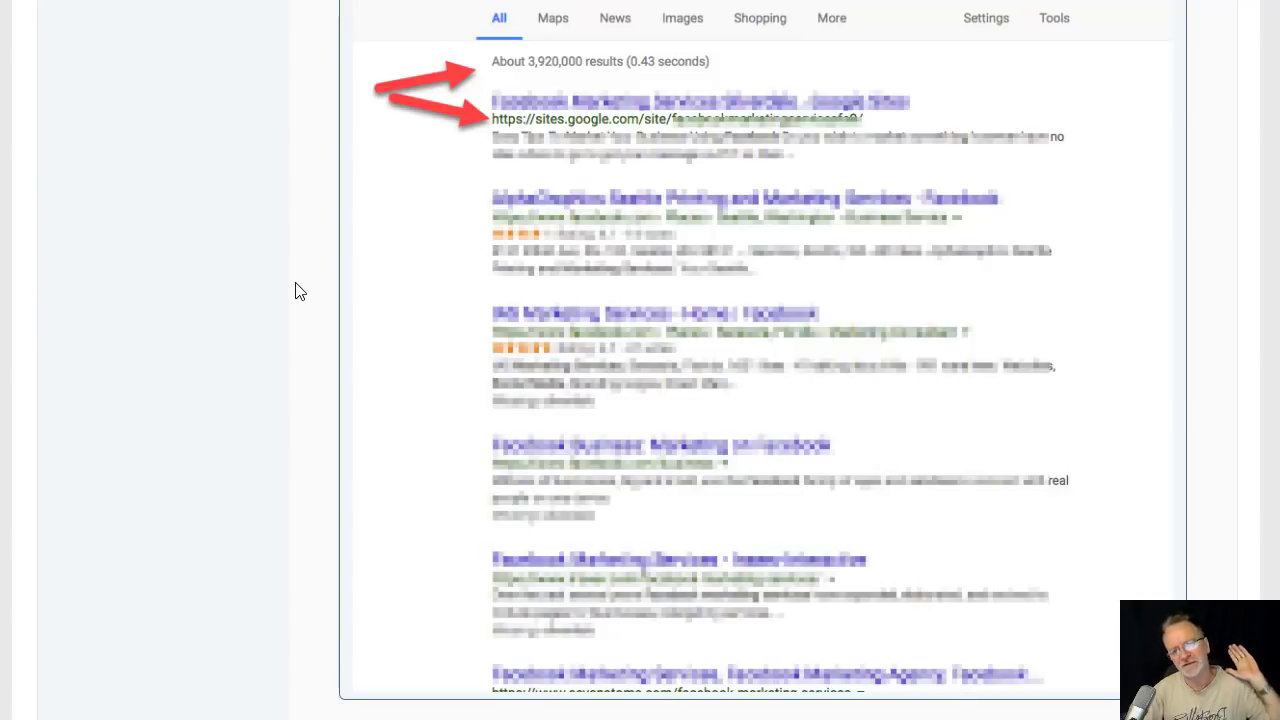
pyautogui.scroll(-14, 295, 290)
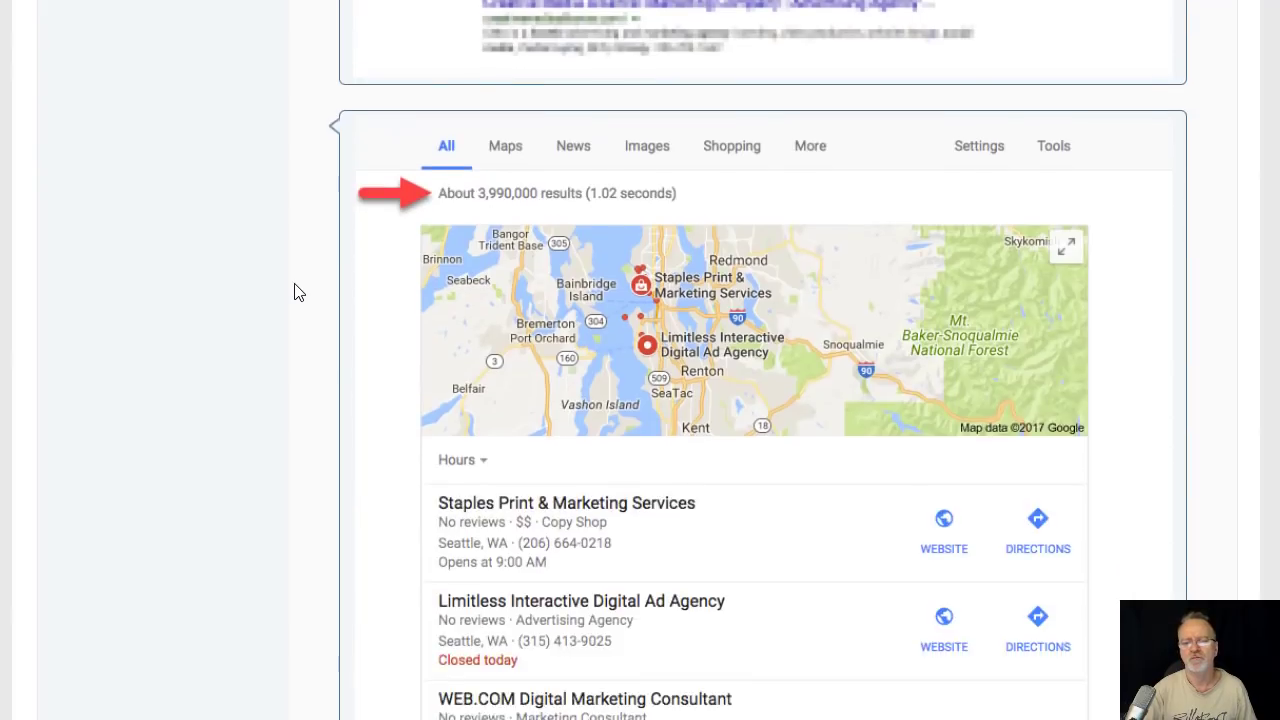
pyautogui.scroll(-15, 295, 290)
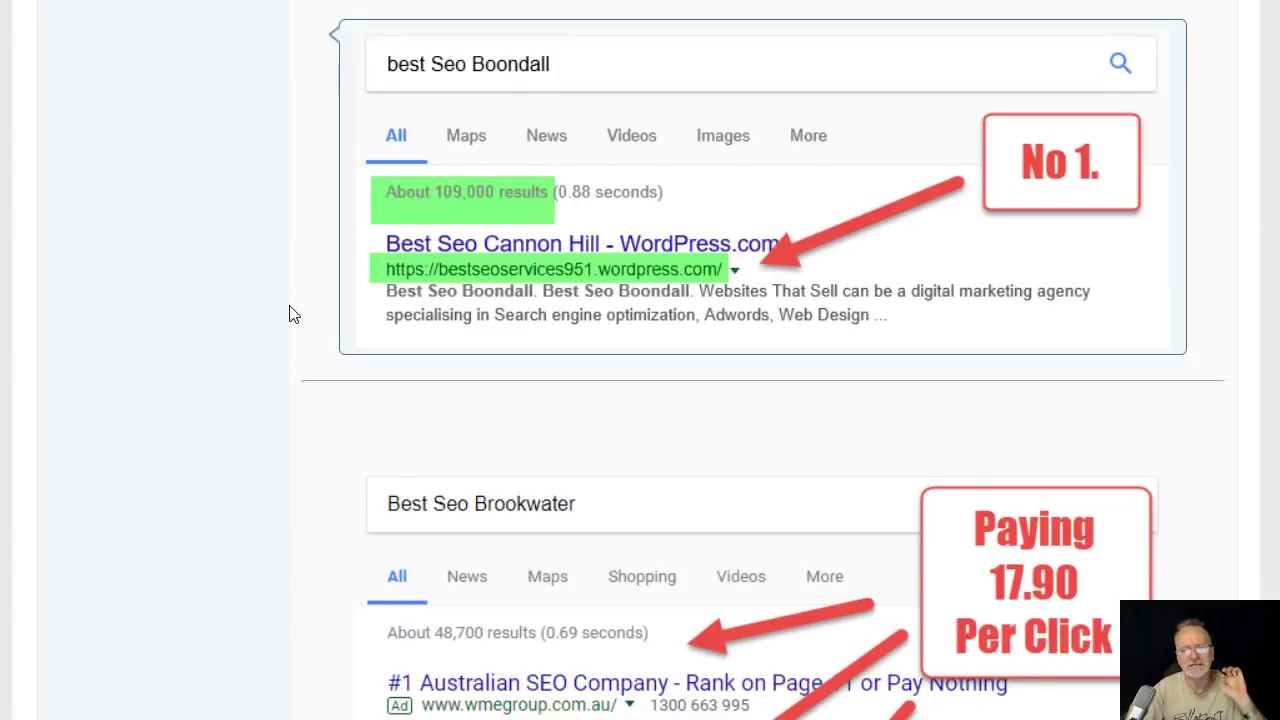
pyautogui.scroll(-3, 293, 314)
pyautogui.scroll(-12, 290, 315)
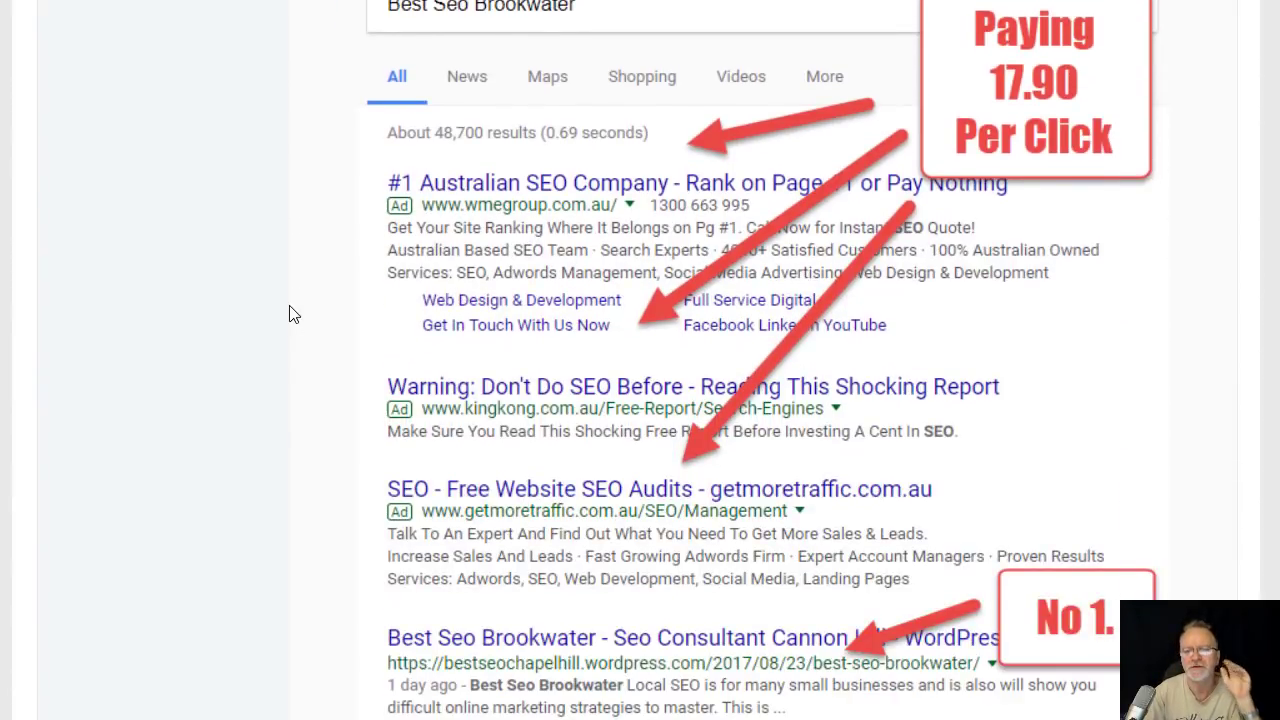
pyautogui.scroll(-15, 293, 314)
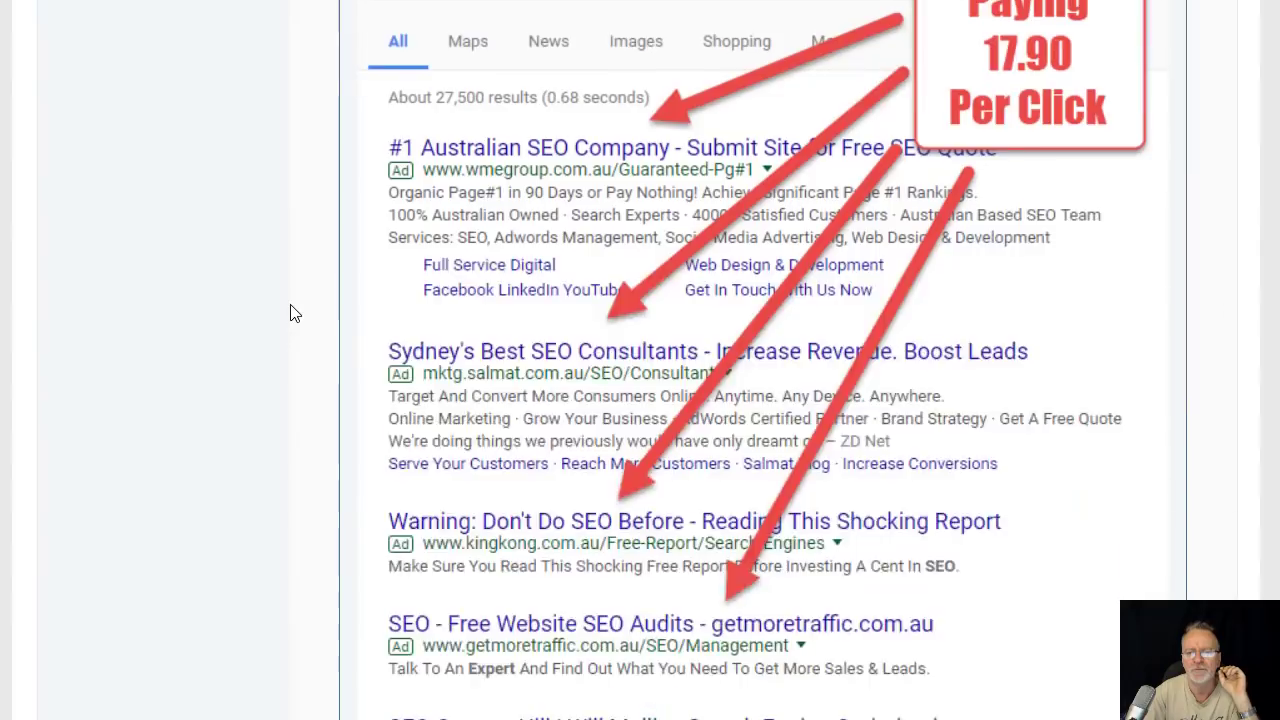
pyautogui.scroll(-15, 293, 314)
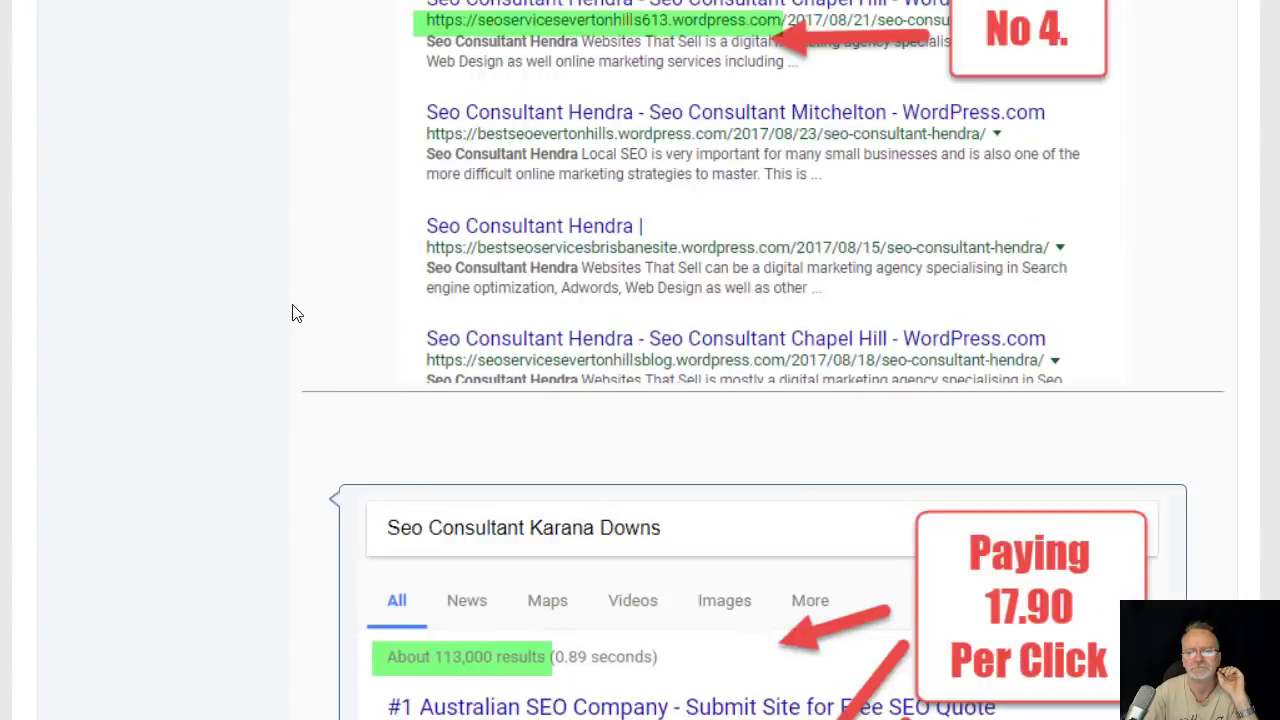
pyautogui.scroll(-8, 293, 314)
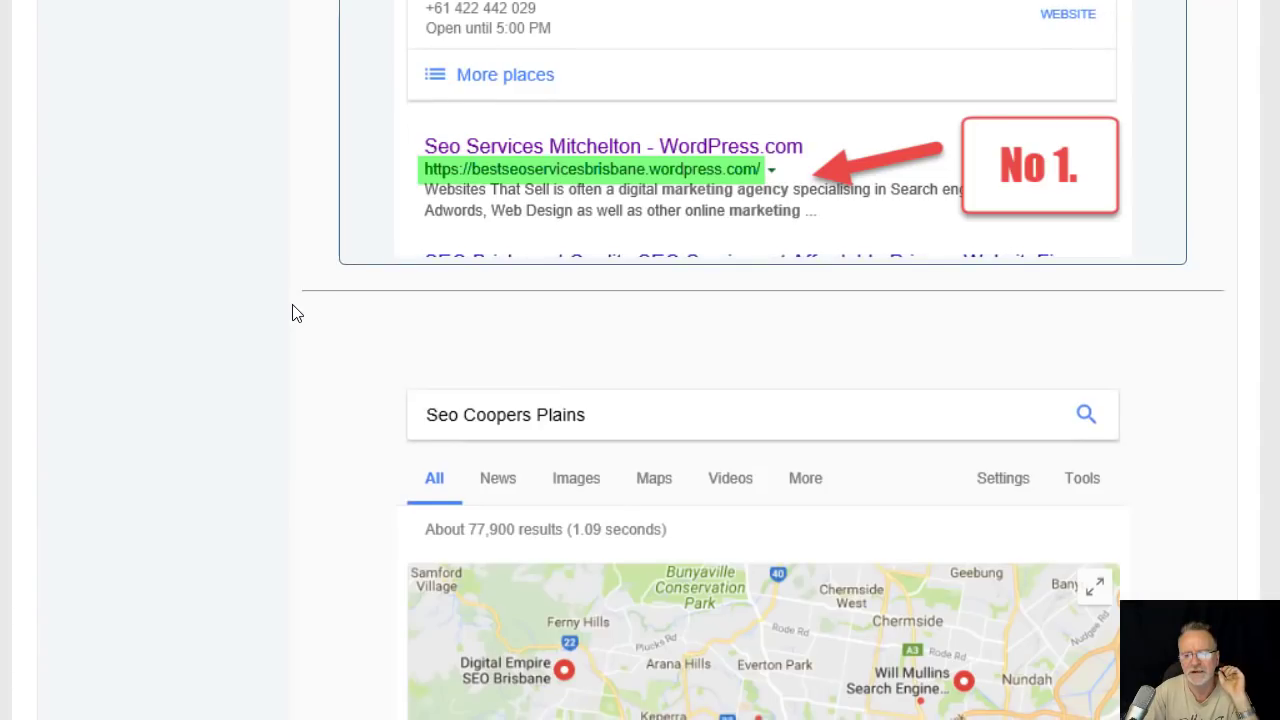
pyautogui.scroll(-15, 293, 314)
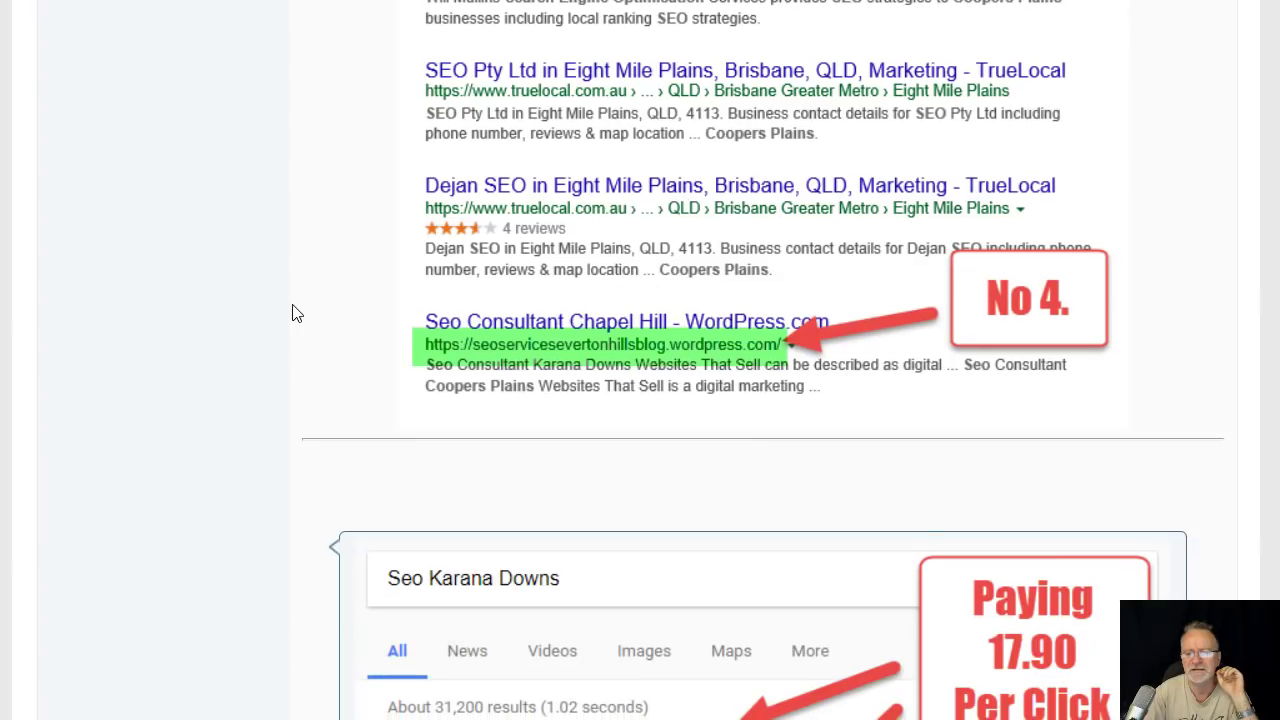
pyautogui.scroll(-10, 293, 314)
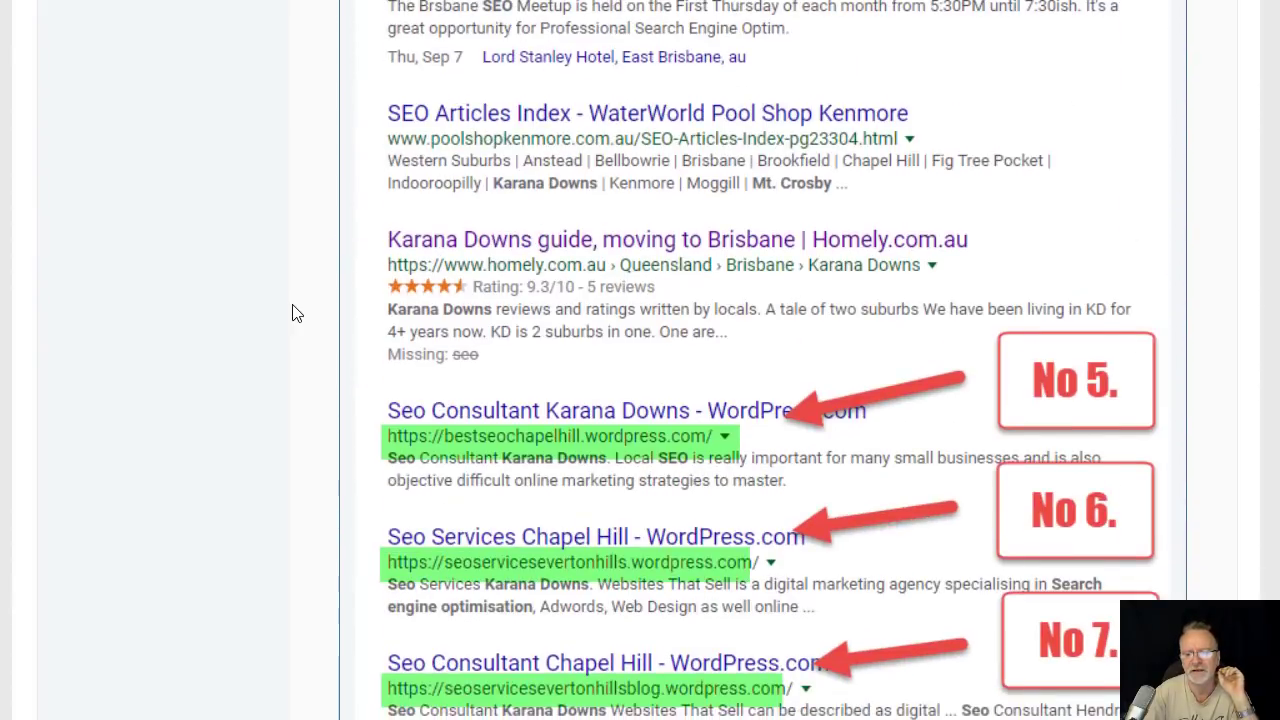
pyautogui.scroll(-8, 62, 557)
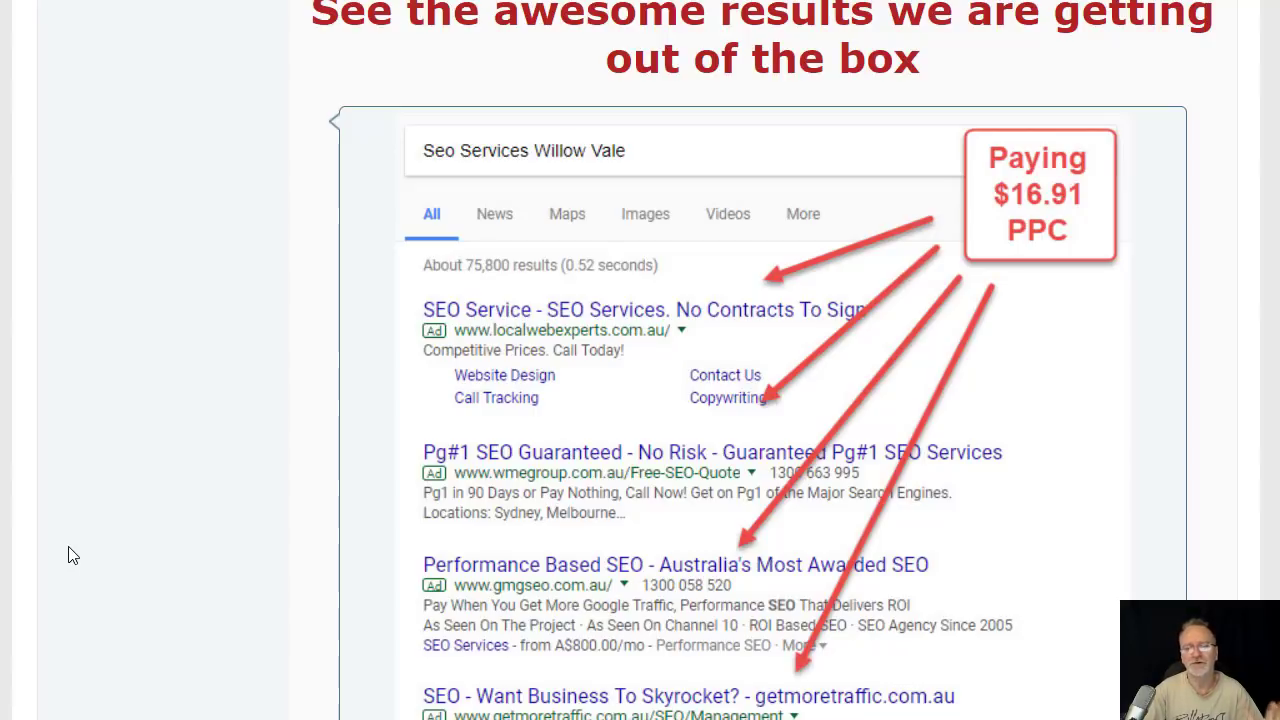
pyautogui.scroll(-7, 152, 540)
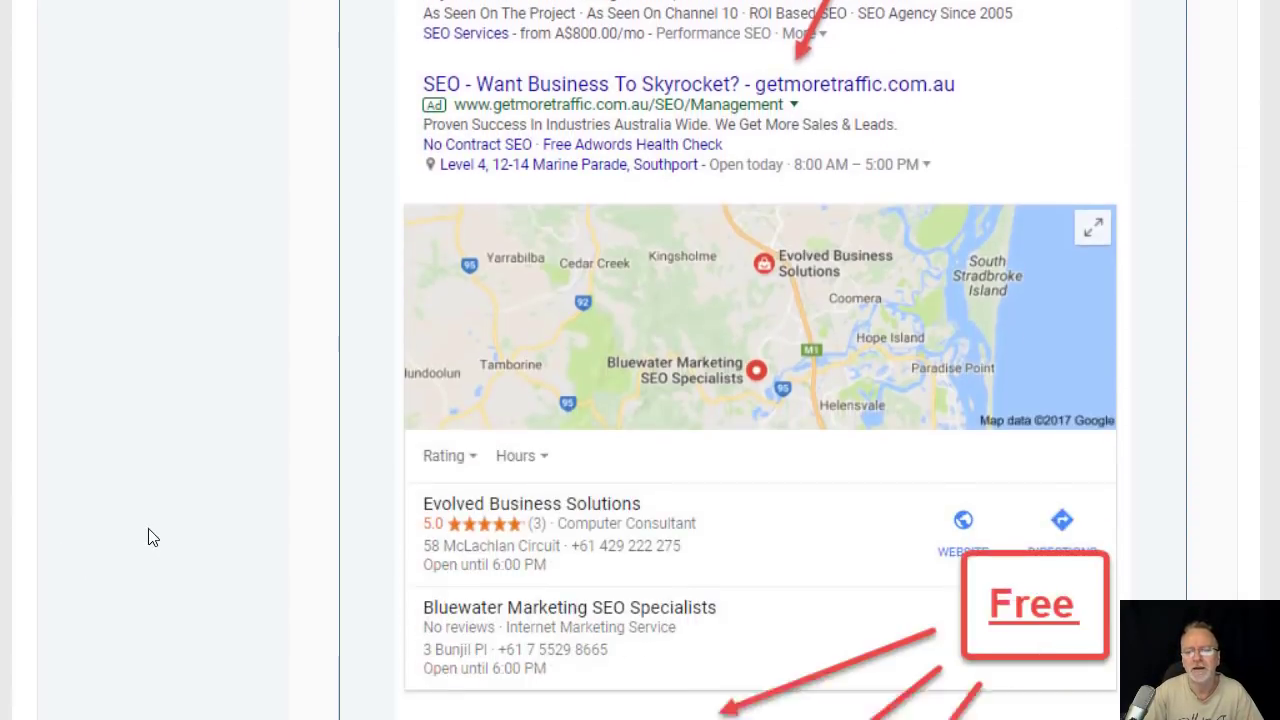
pyautogui.scroll(-3, 152, 538)
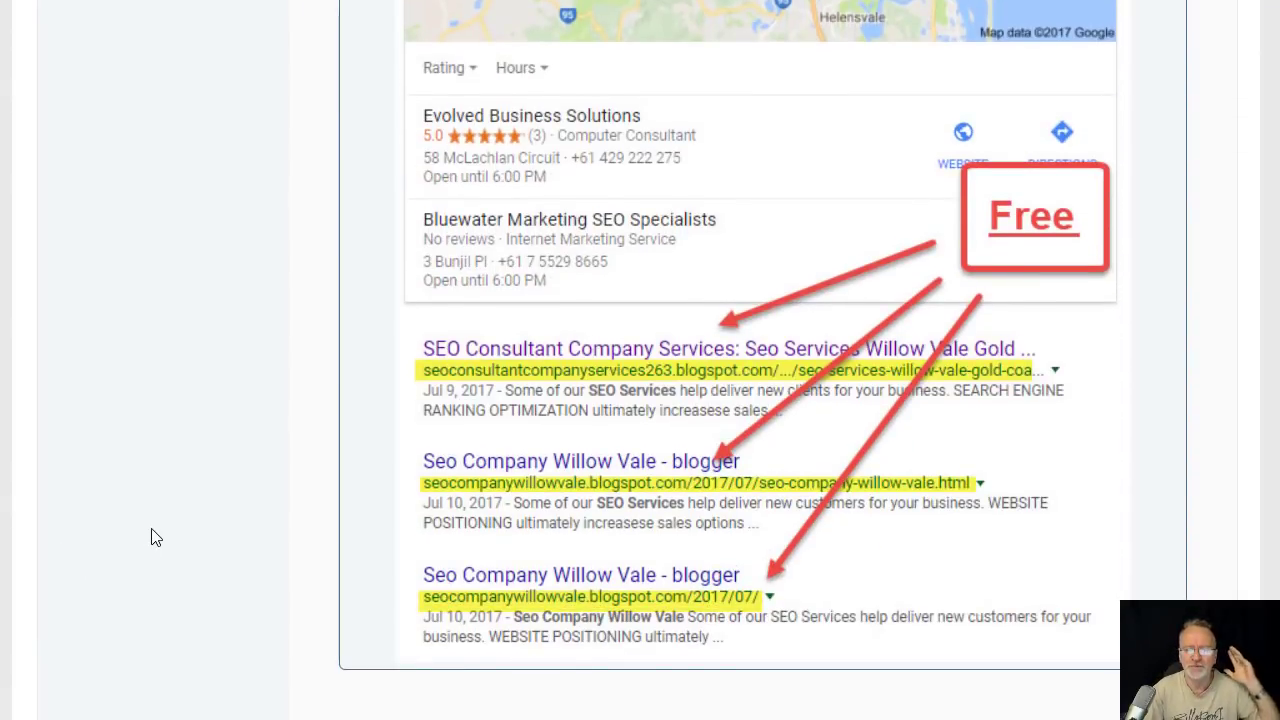
pyautogui.scroll(-3, 155, 538)
pyautogui.scroll(-14, 155, 538)
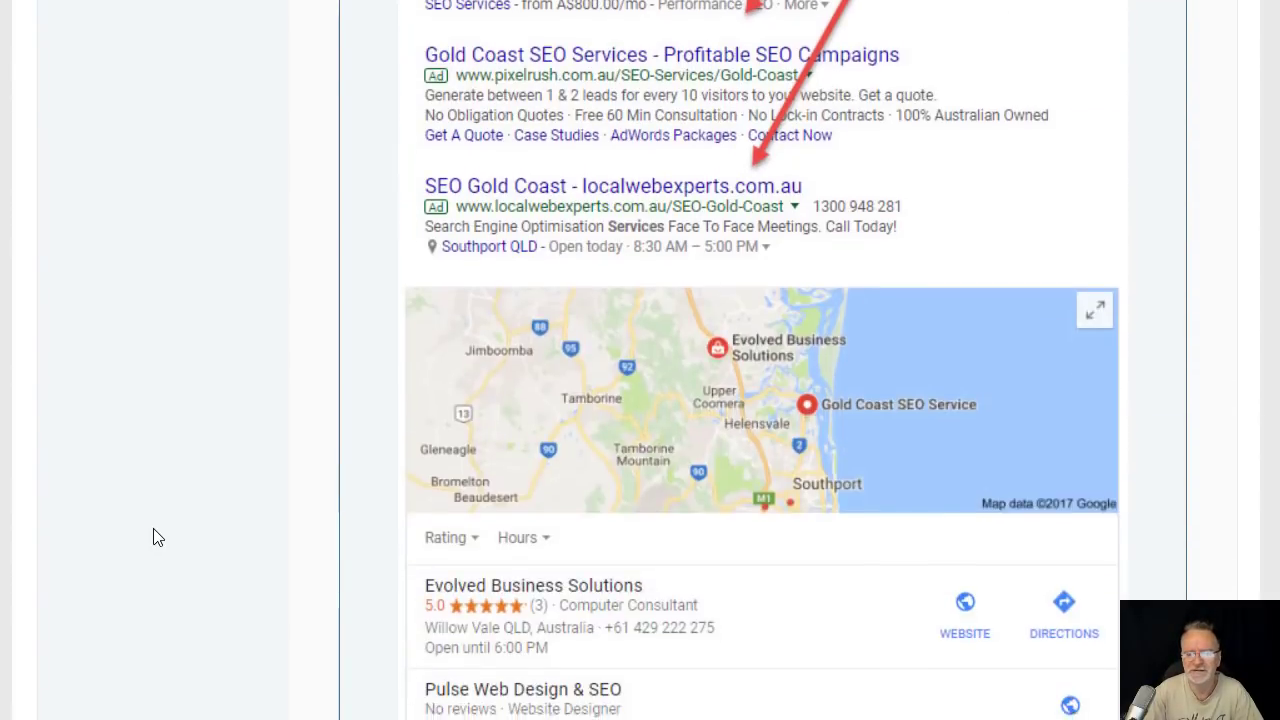
pyautogui.scroll(-20, 153, 538)
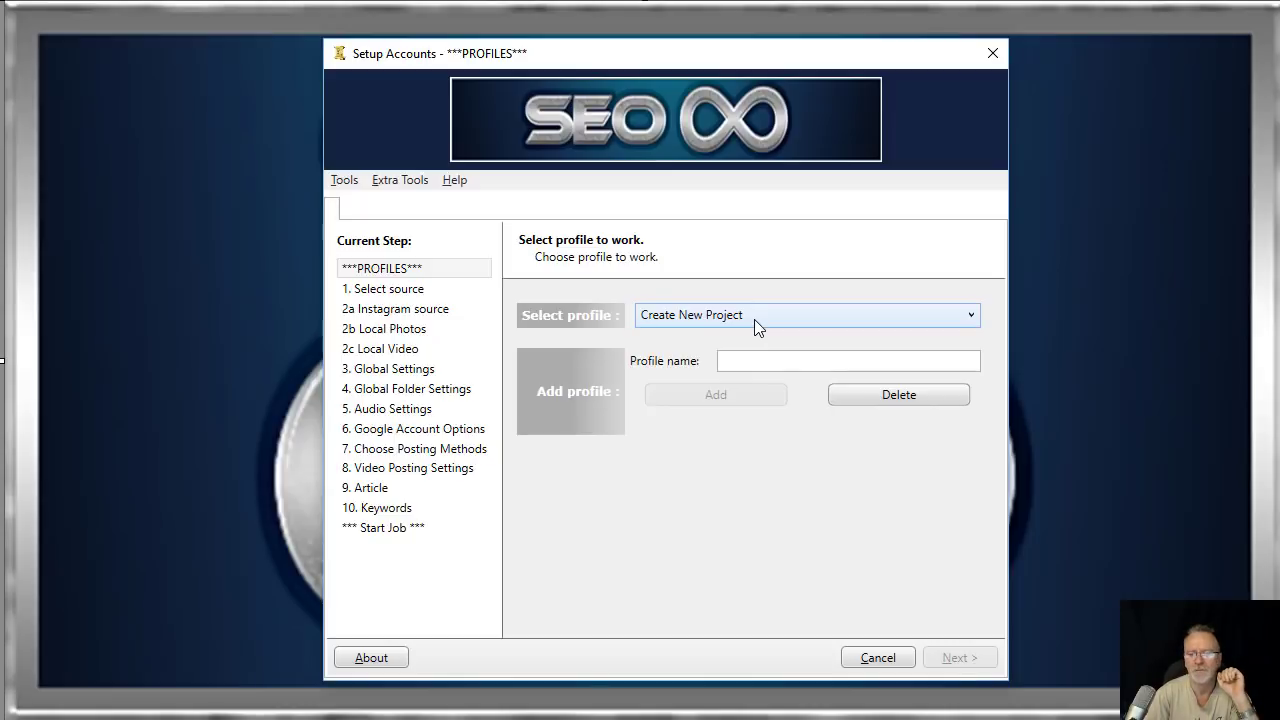
# Load the existing profile Cloud Mining Explained 1 and choose Local Video Folder as its image/video source.
pyautogui.click(754, 319)
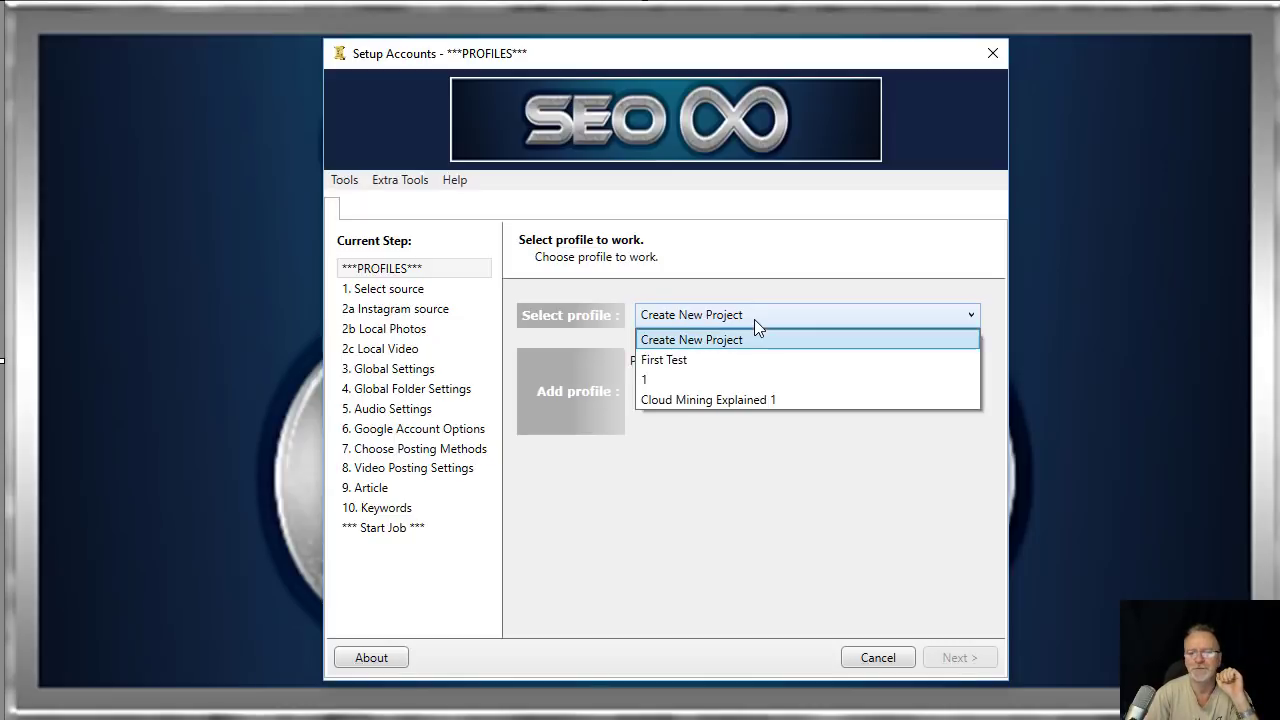
pyautogui.click(728, 398)
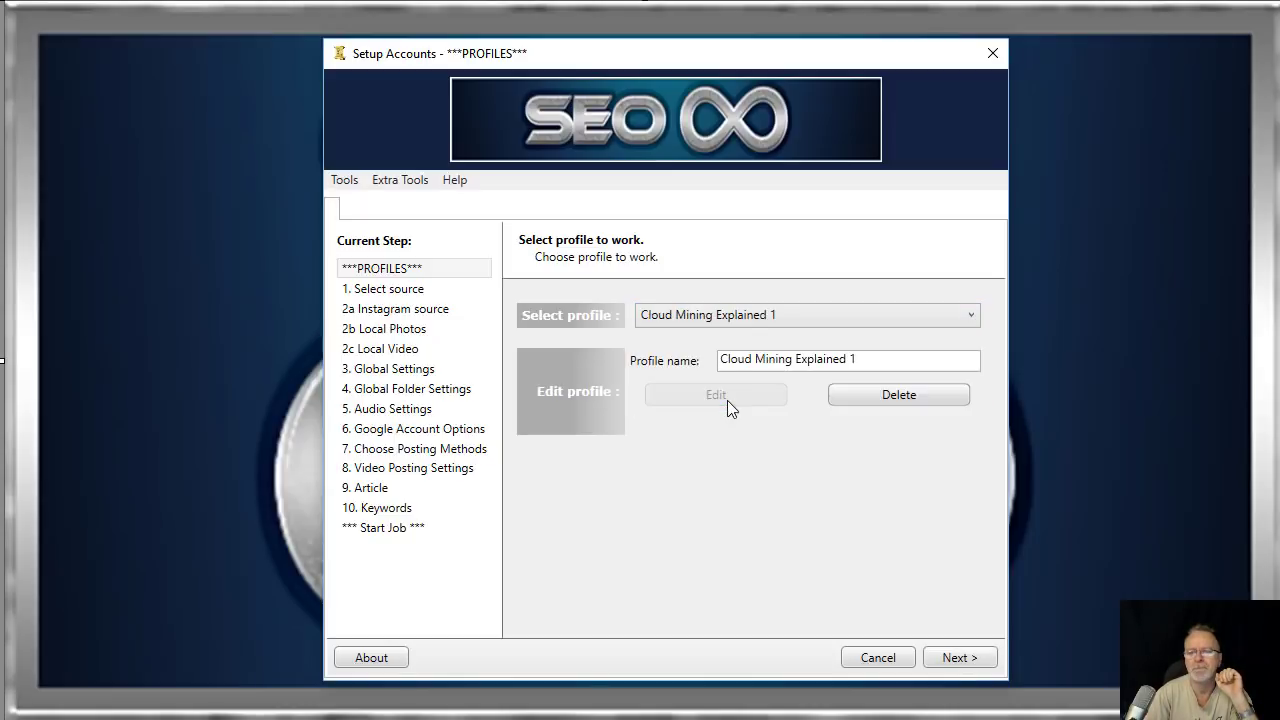
pyautogui.click(942, 665)
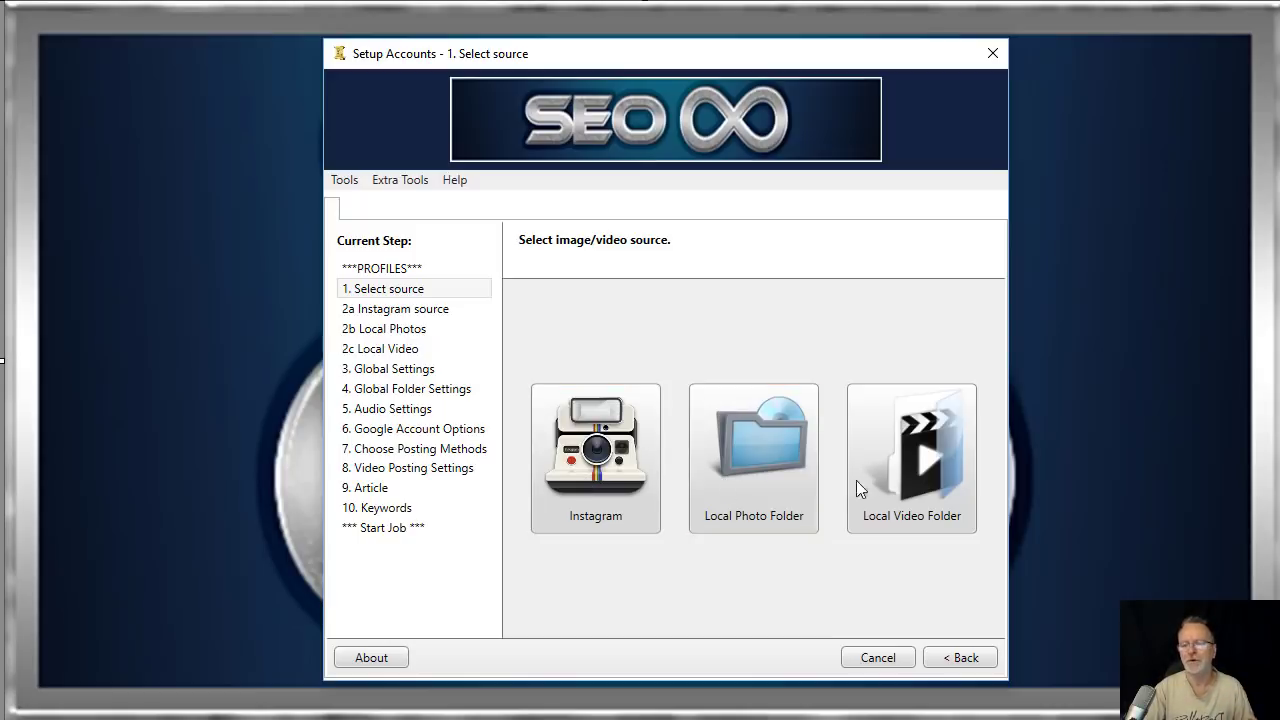
pyautogui.click(905, 467)
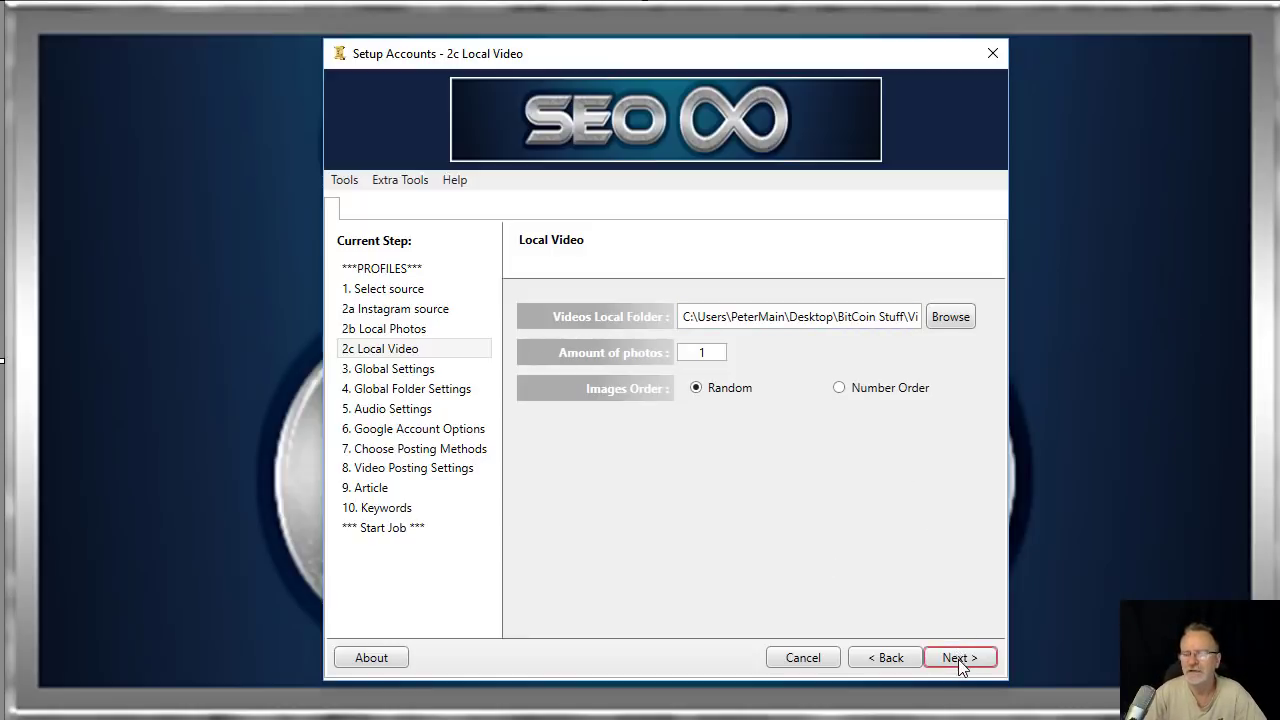
# Accept the profile's local video, global, folder and audio settings as they are and proceed to the Google account options.
pyautogui.click(960, 656)
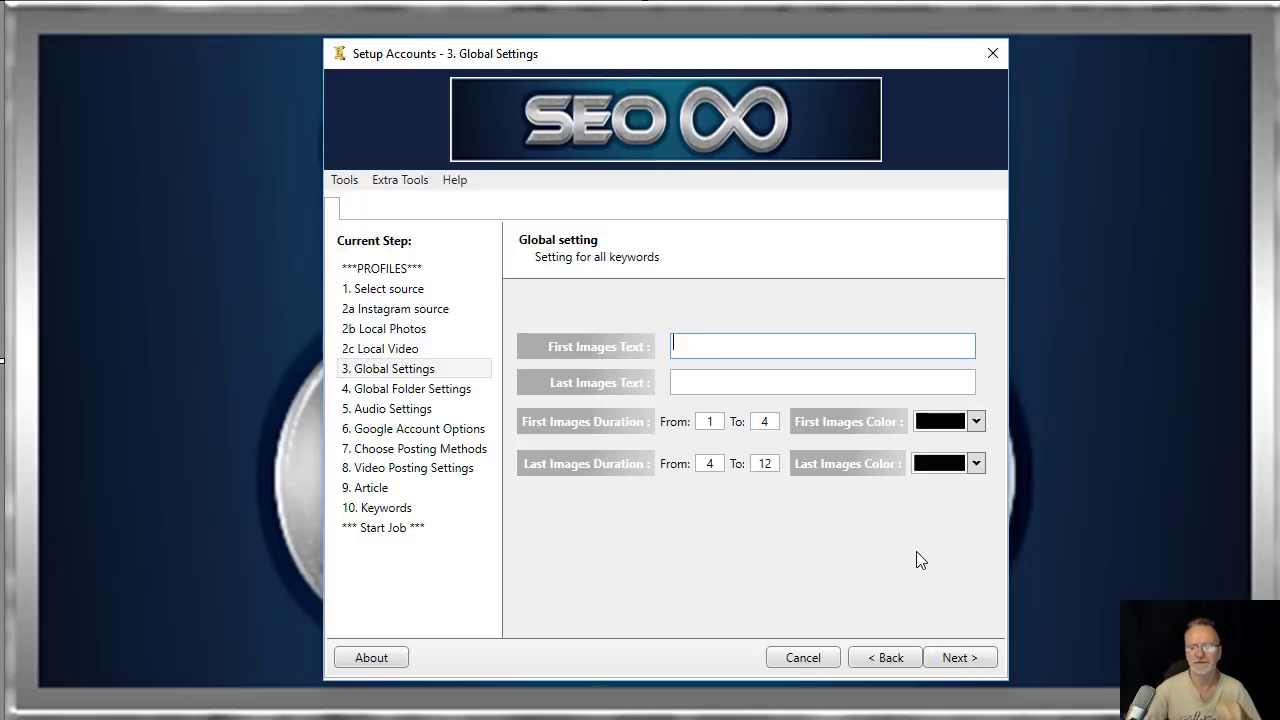
pyautogui.click(960, 658)
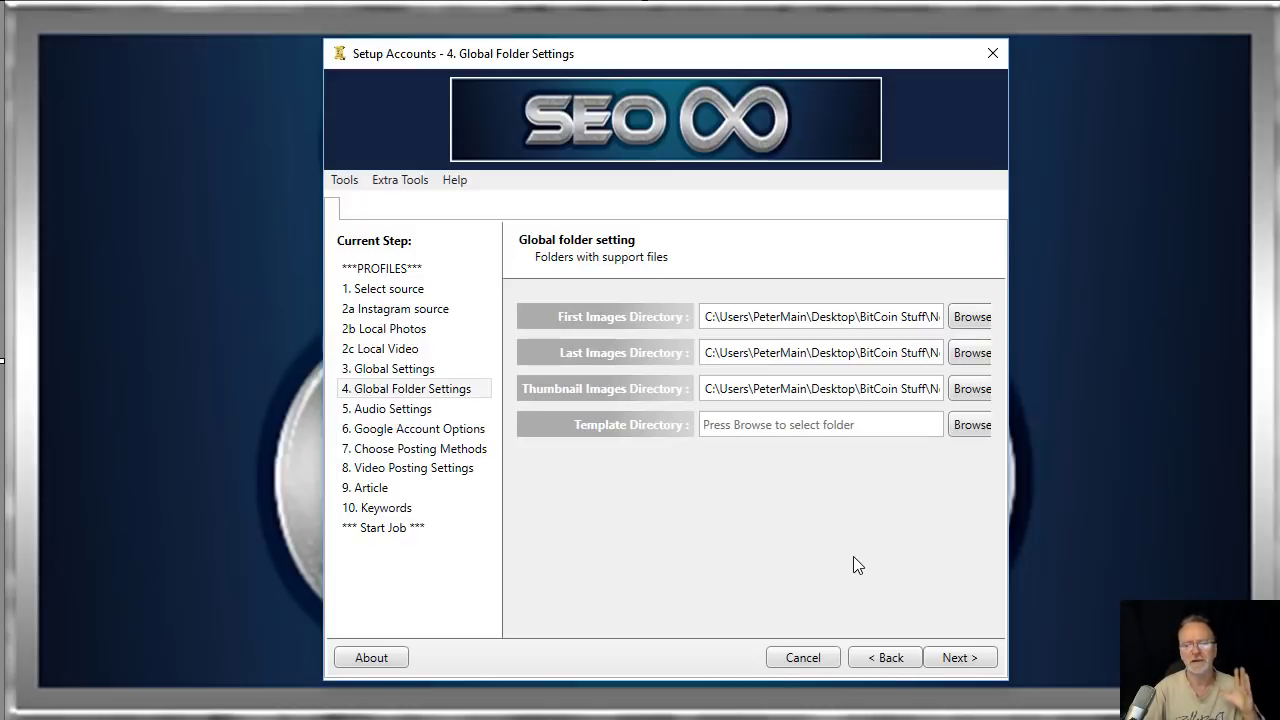
pyautogui.click(955, 658)
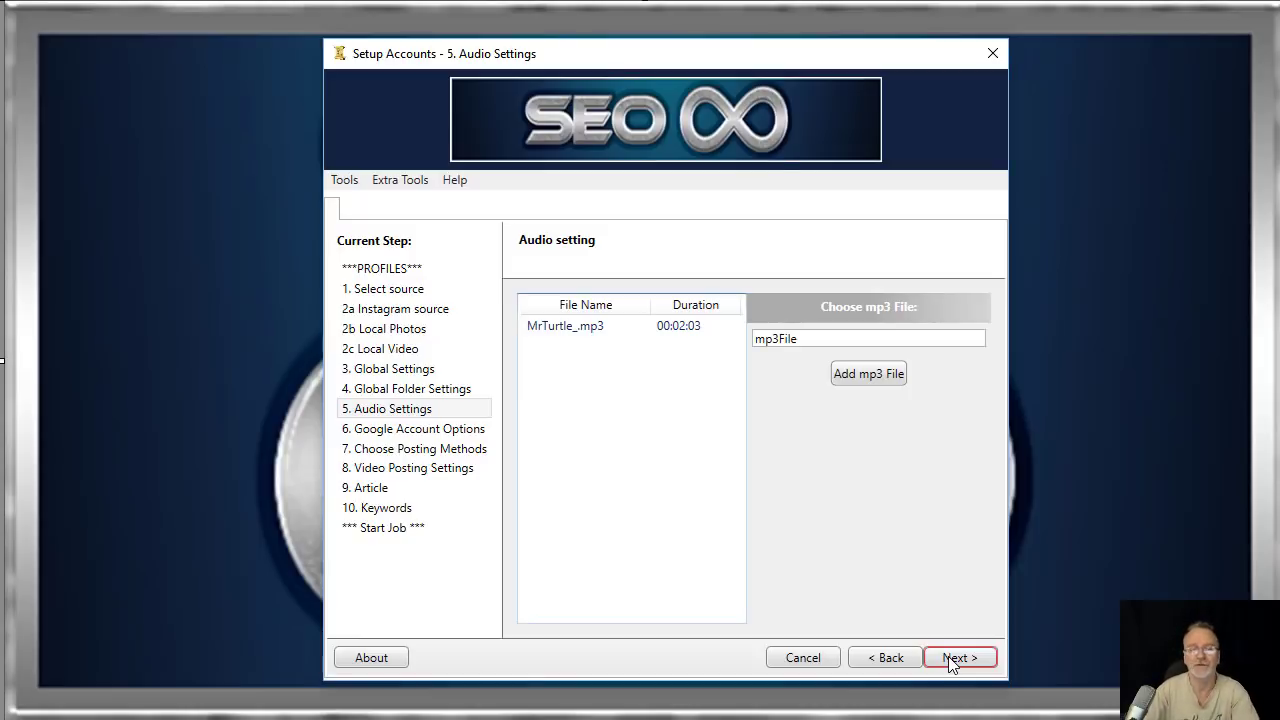
pyautogui.click(951, 658)
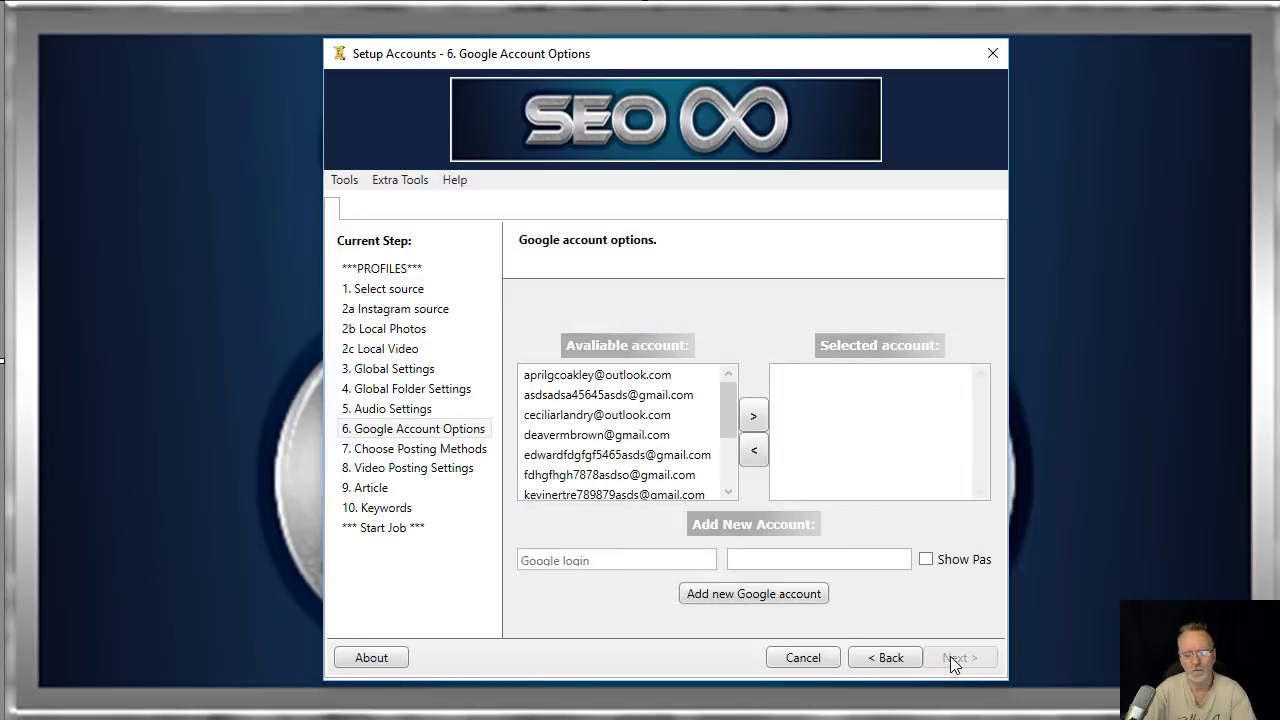
# Add the second through fifth available Google accounts to the selected accounts and proceed to the posting methods.
pyautogui.doubleClick(570, 398)
pyautogui.doubleClick(570, 398)
pyautogui.doubleClick(570, 398)
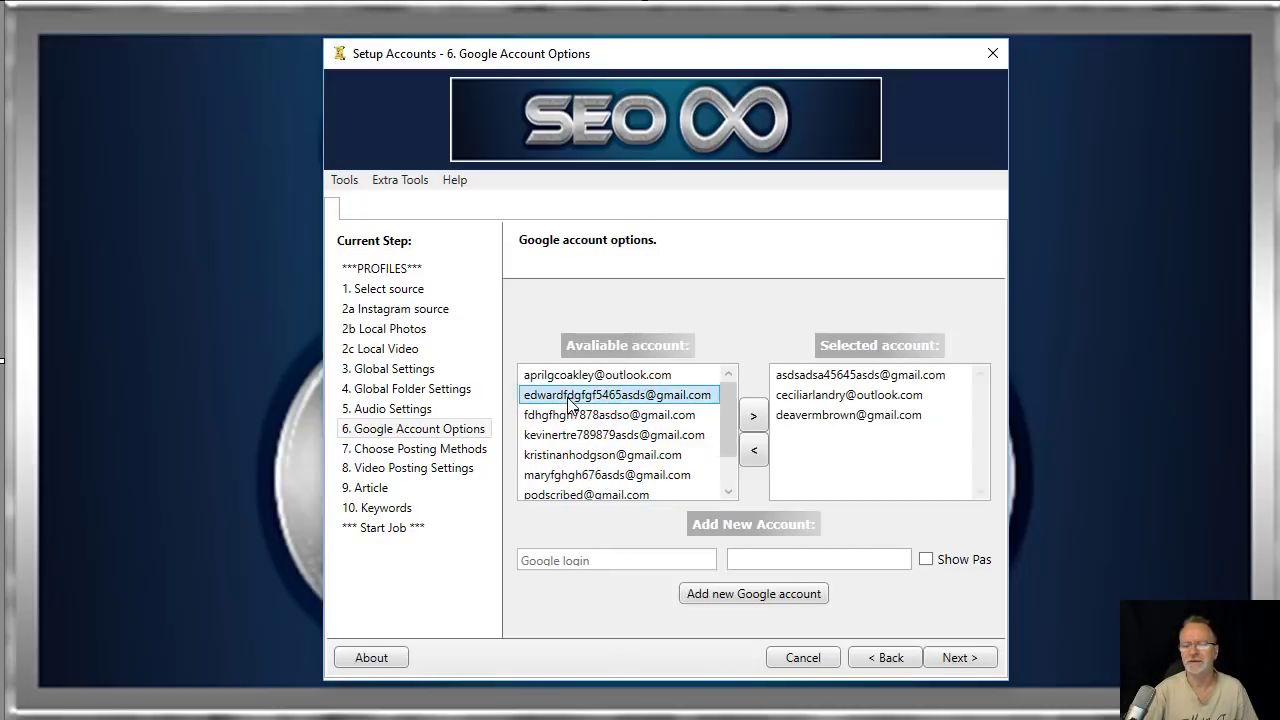
pyautogui.doubleClick(570, 398)
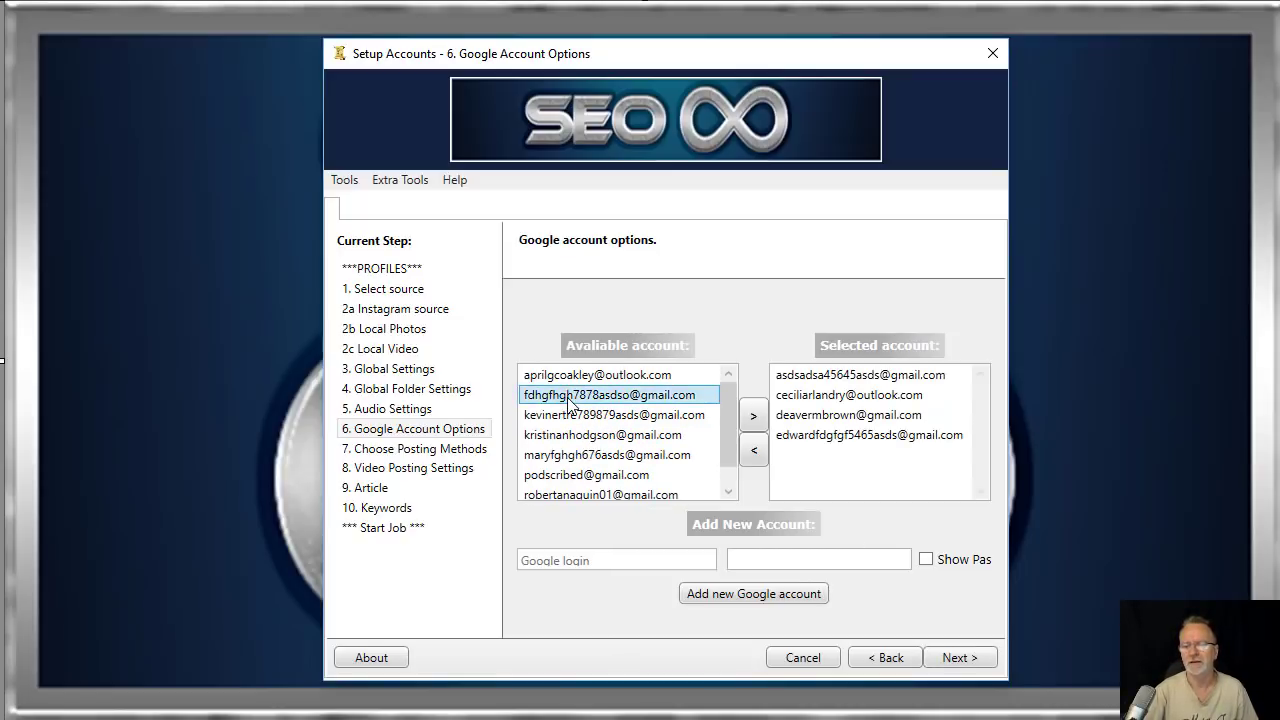
pyautogui.click(957, 658)
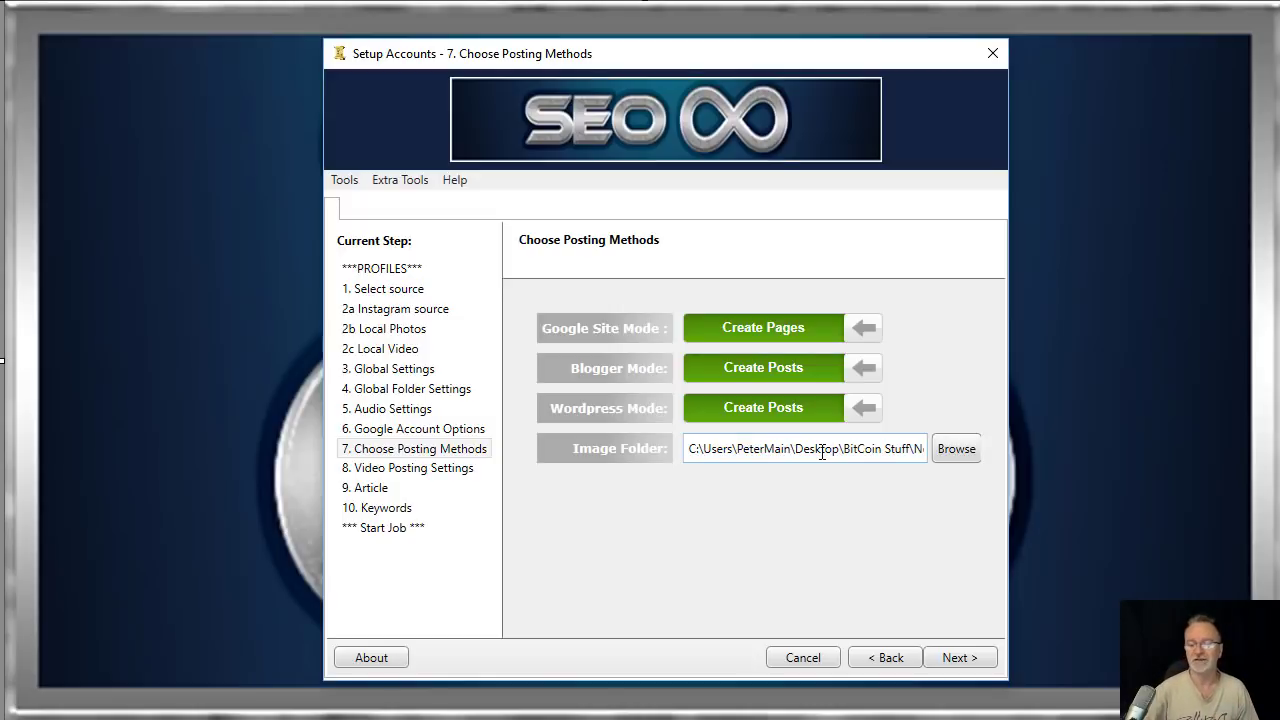
# Switch Google Site Mode away from Create Pages and back again, and proceed to the video posting settings.
pyautogui.click(751, 324)
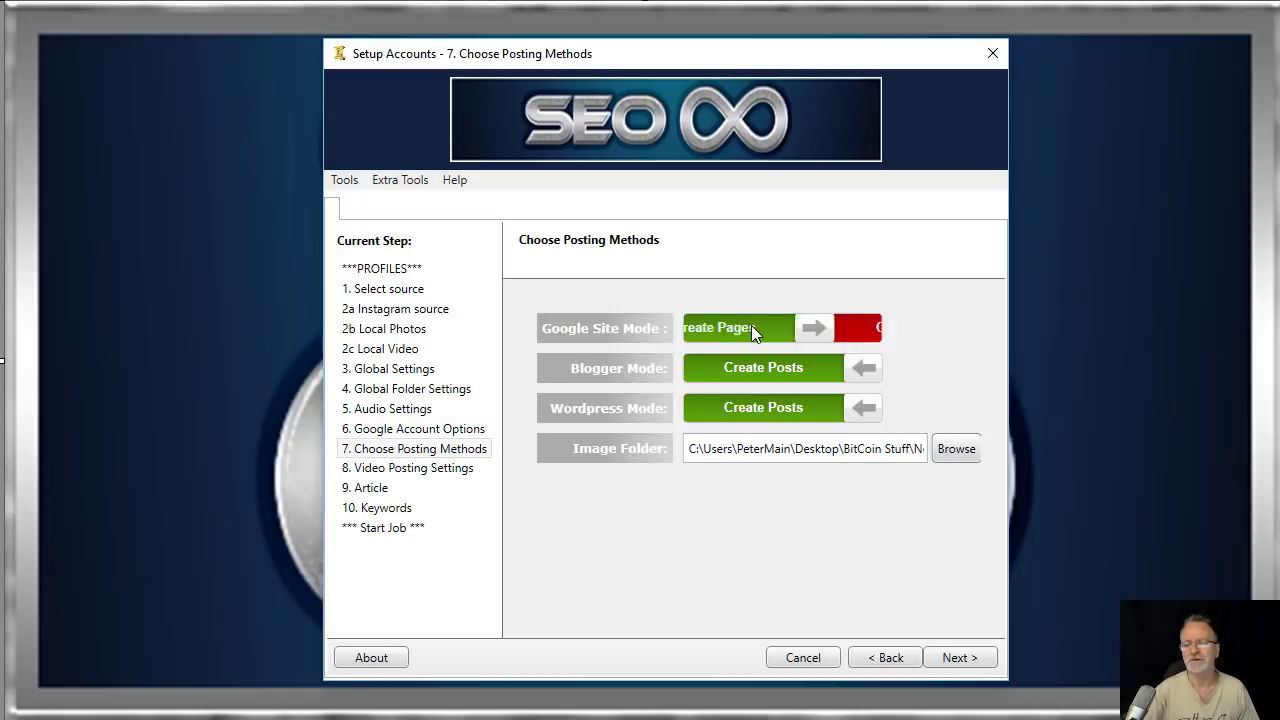
pyautogui.click(753, 332)
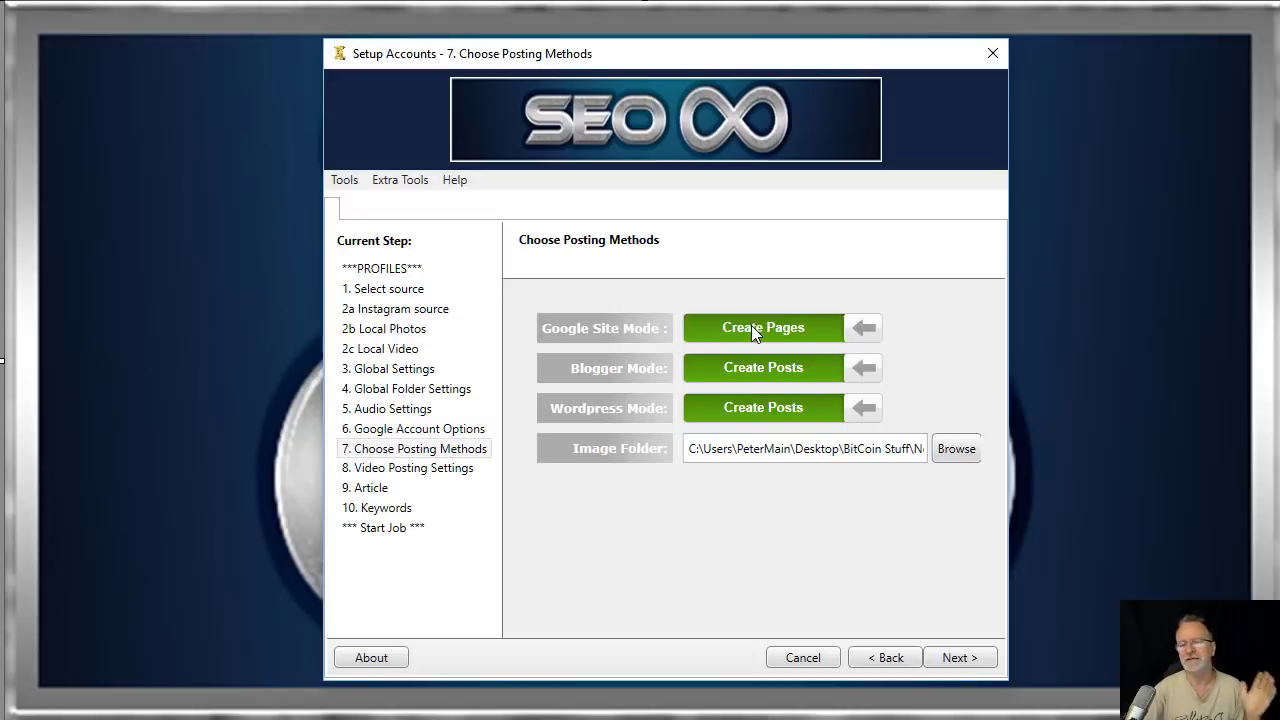
pyautogui.click(966, 658)
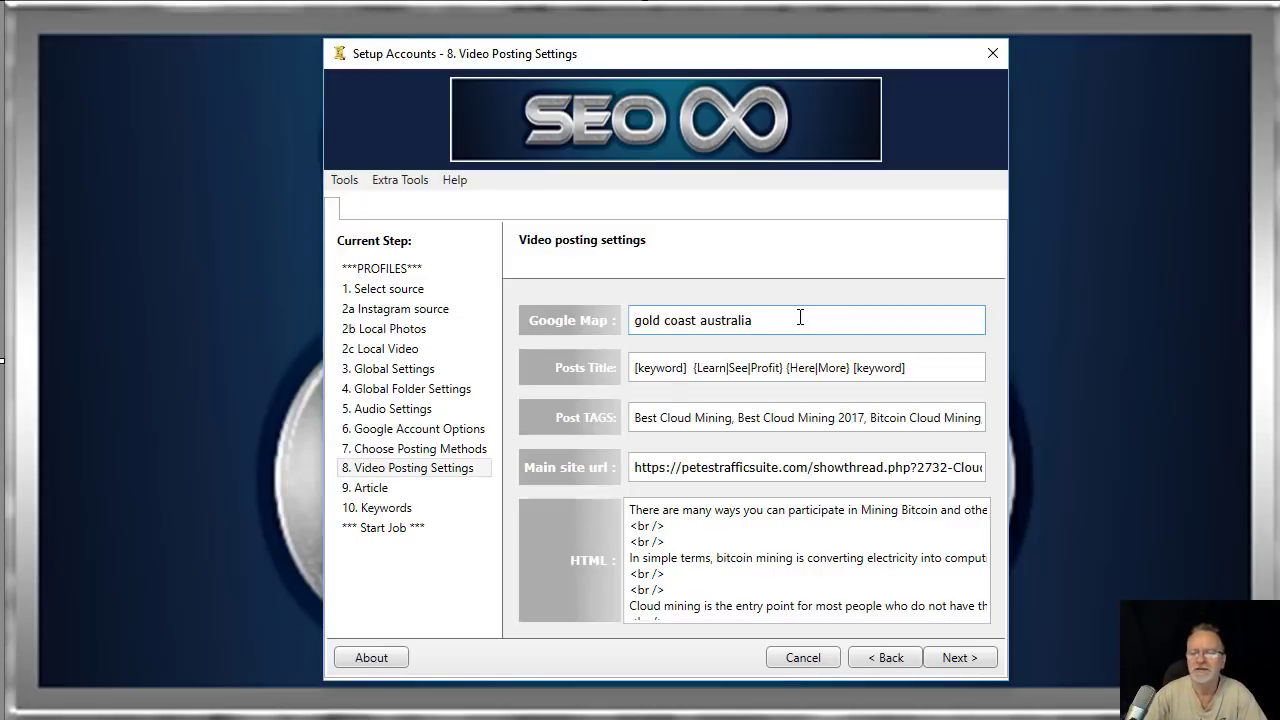
# Review the posts title, main site URL and HTML content in the video posting settings, and proceed to the article setup.
pyautogui.click(942, 366)
pyautogui.moveTo(942, 366); pyautogui.dragTo(622, 388)
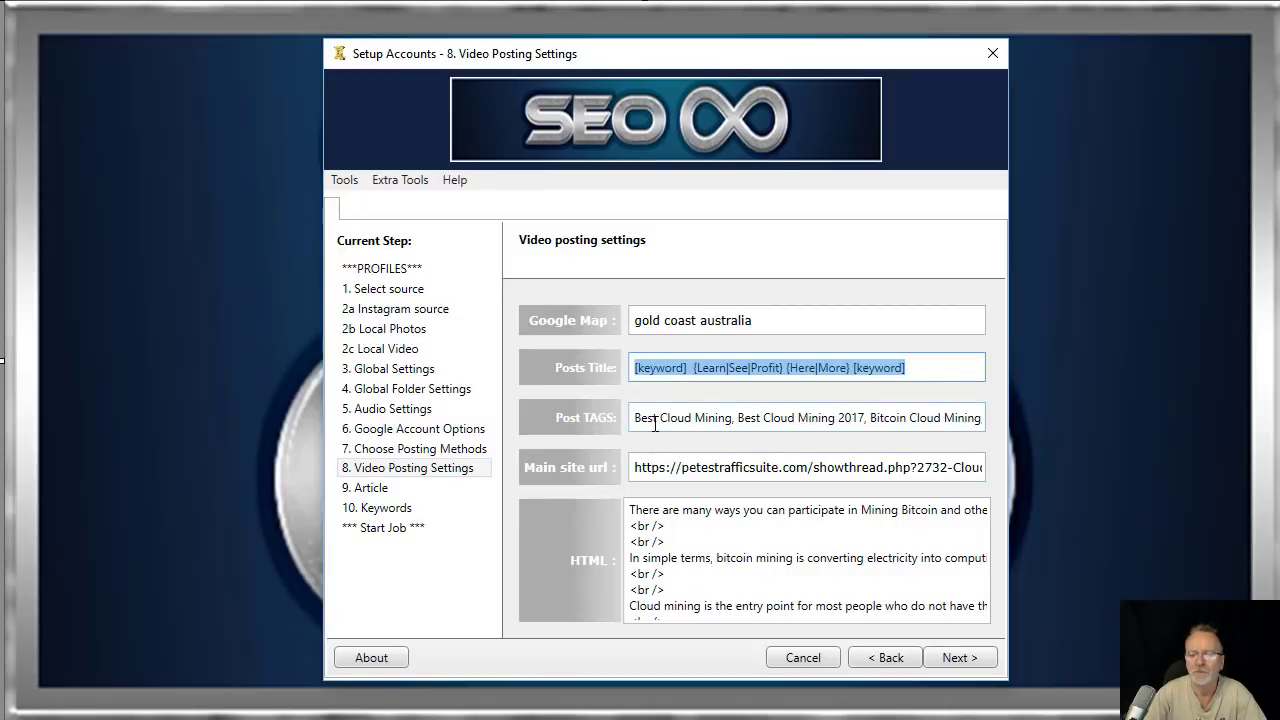
pyautogui.click(660, 468)
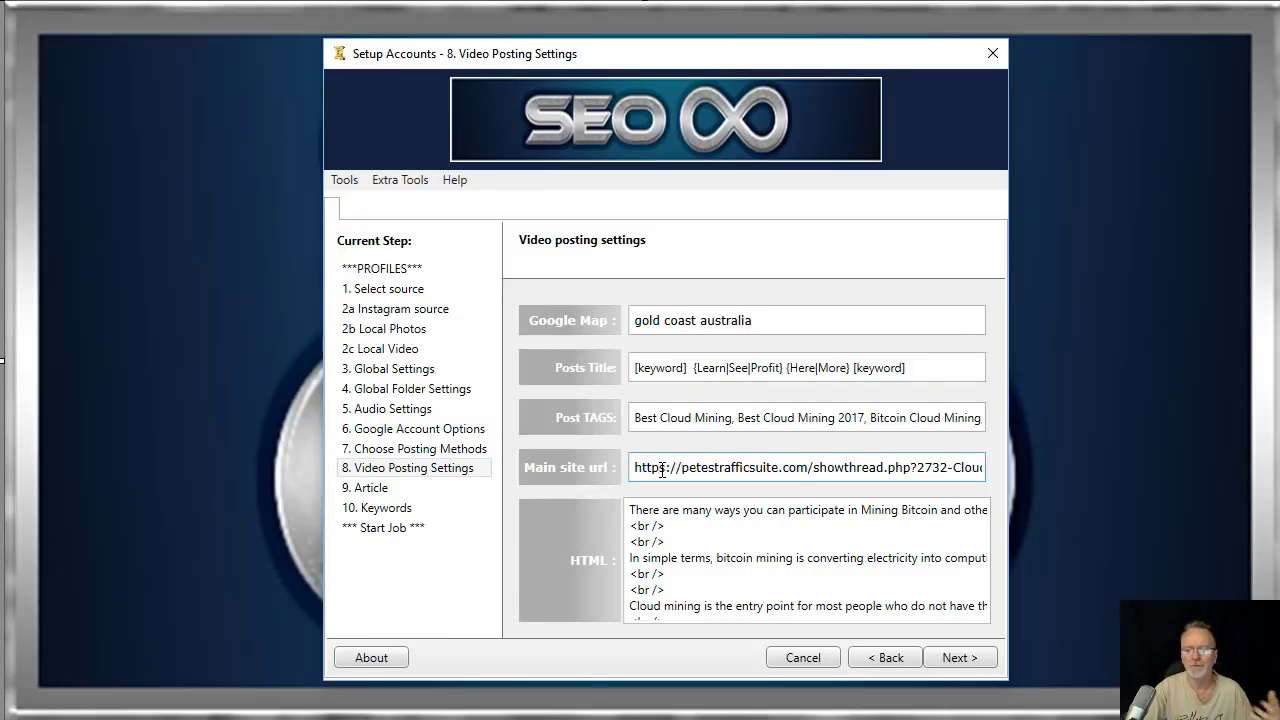
pyautogui.click(698, 555)
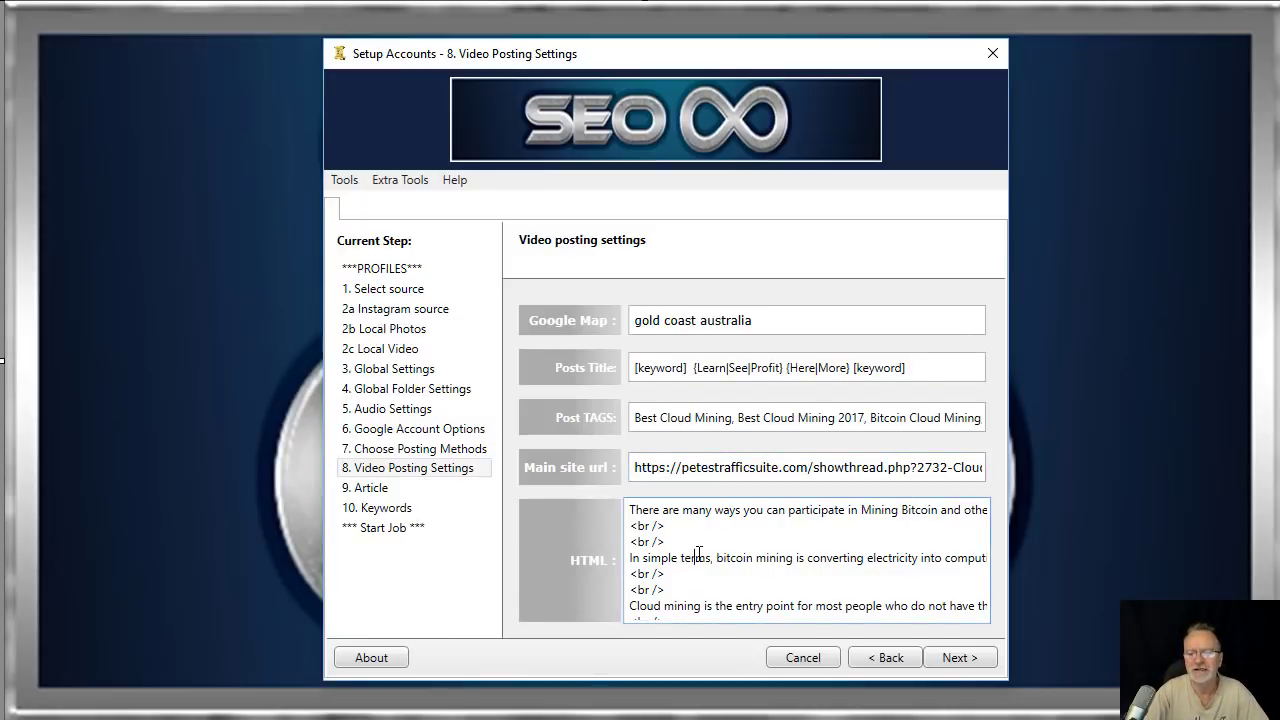
pyautogui.scroll(-5, 698, 555)
pyautogui.scroll(-3, 698, 555)
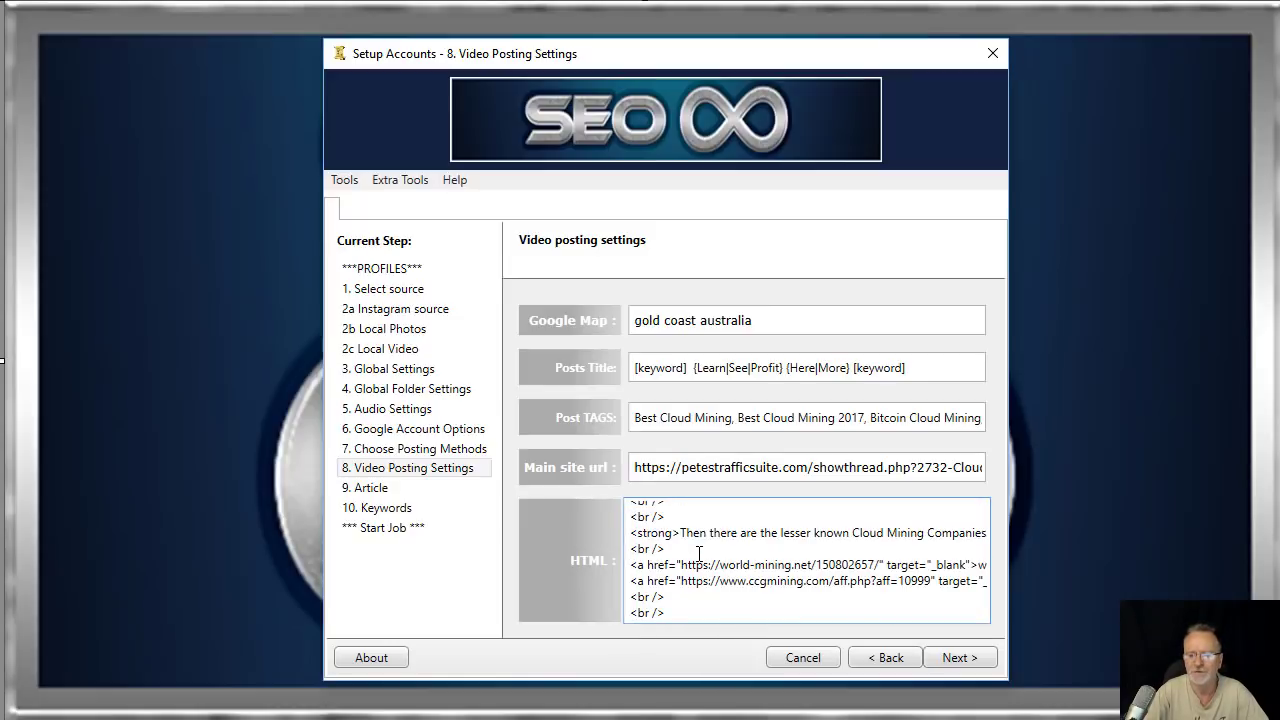
pyautogui.click(956, 658)
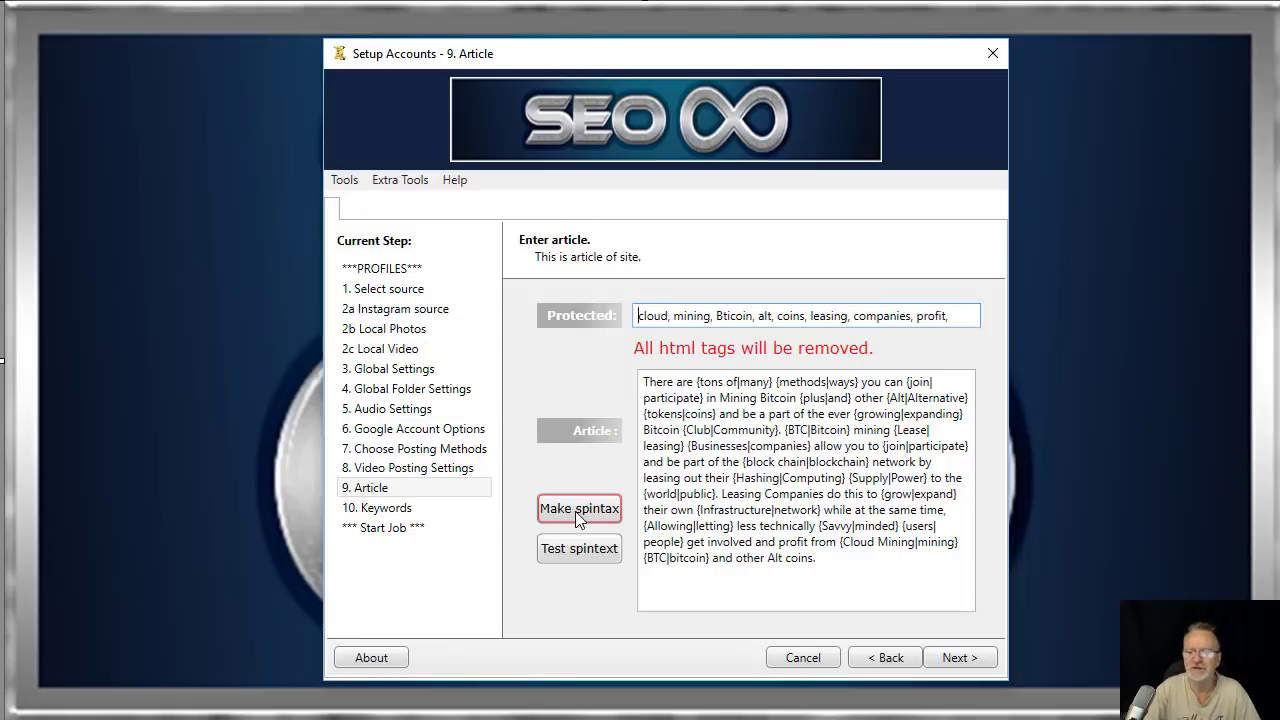
# Test the article's spintext, regenerate the spun version several times to compare the variations, and close the spin test.
pyautogui.click(572, 550)
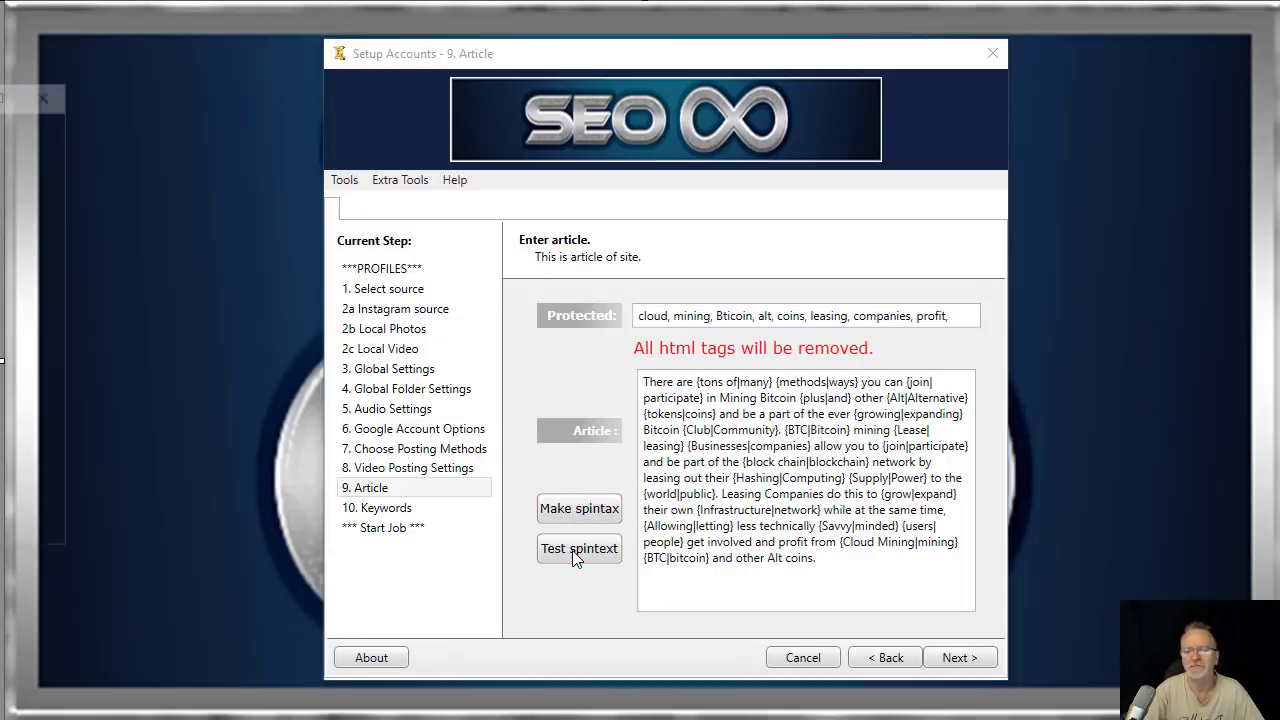
pyautogui.moveTo(5, 90); pyautogui.dragTo(700, 159)
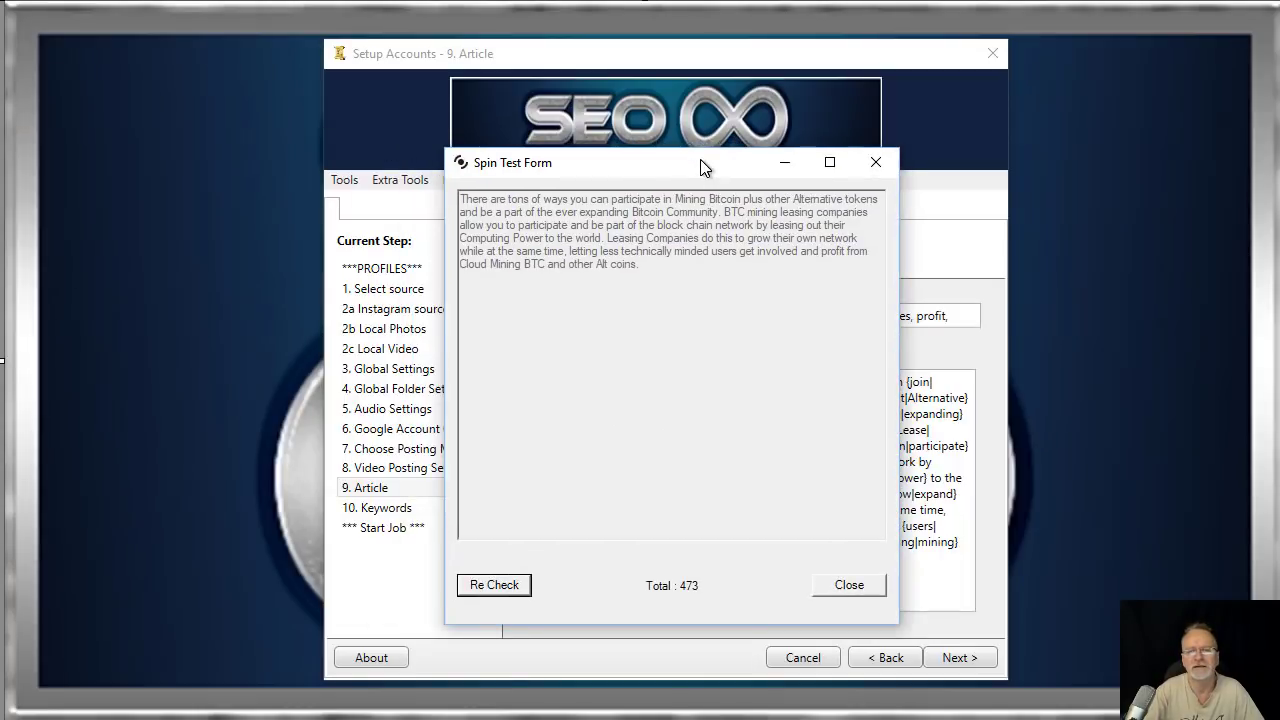
pyautogui.click(494, 588)
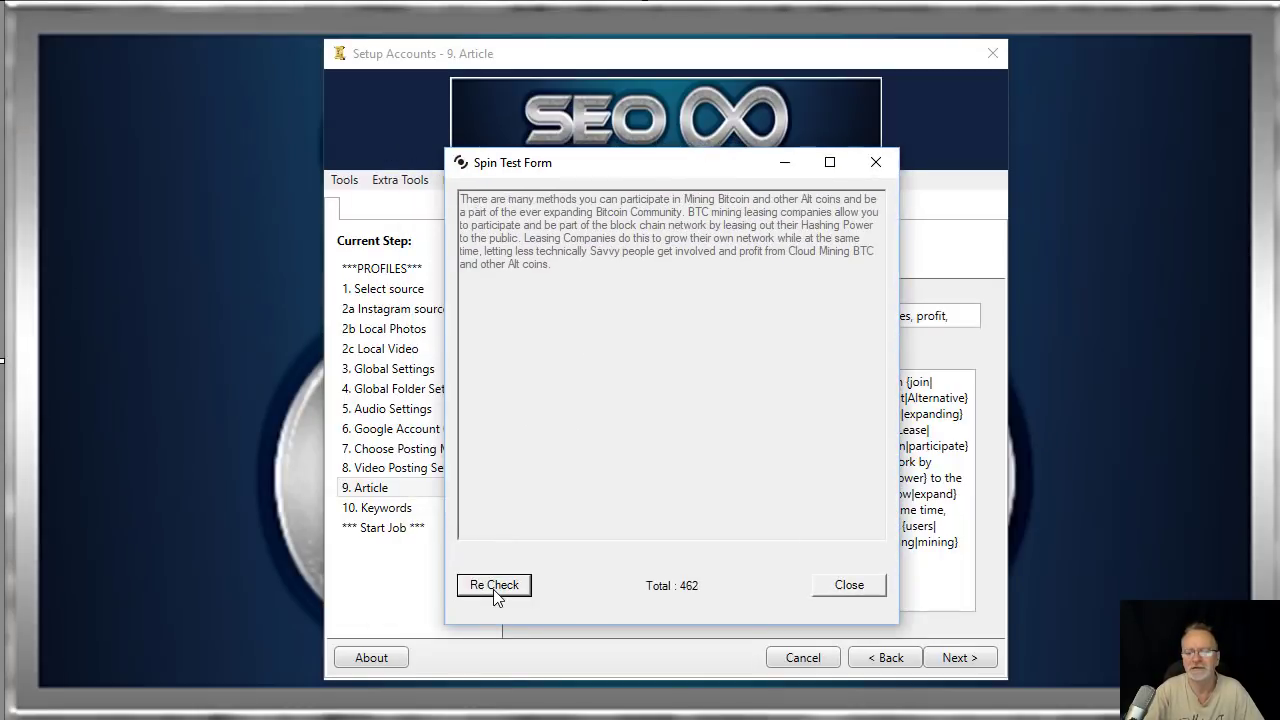
pyautogui.click(494, 588)
pyautogui.click(494, 588)
pyautogui.click(494, 588)
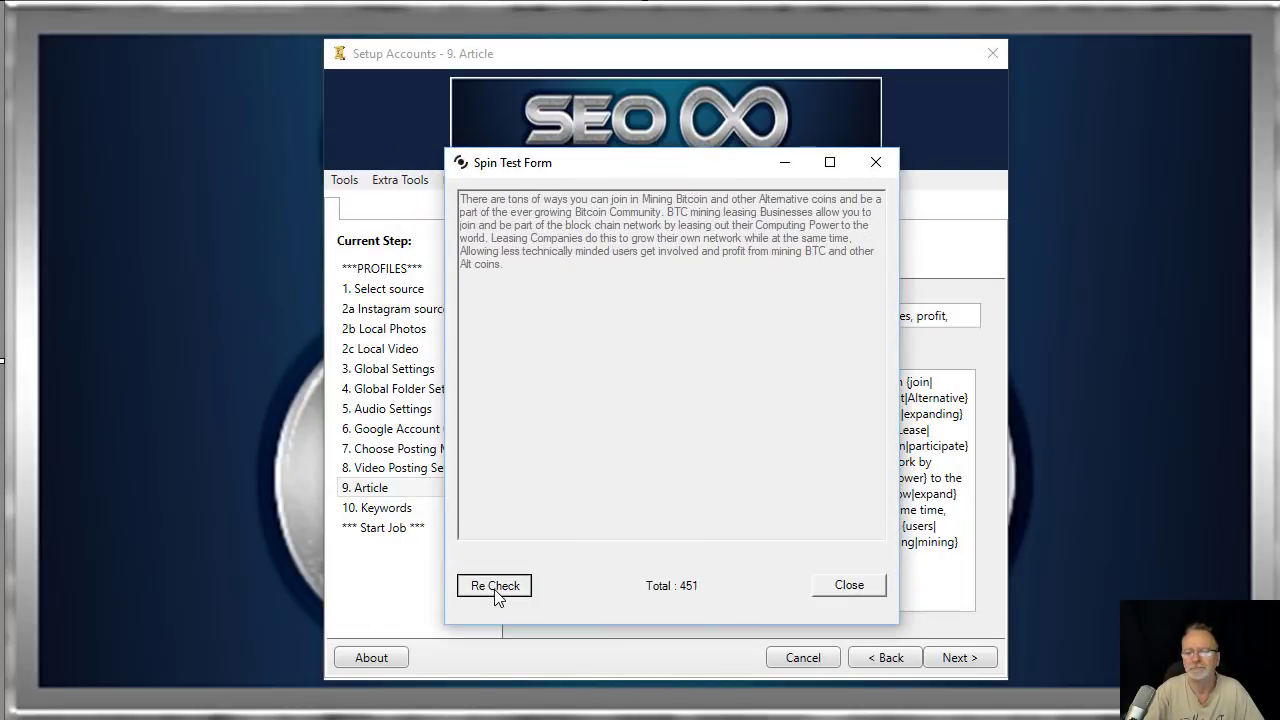
pyautogui.click(494, 588)
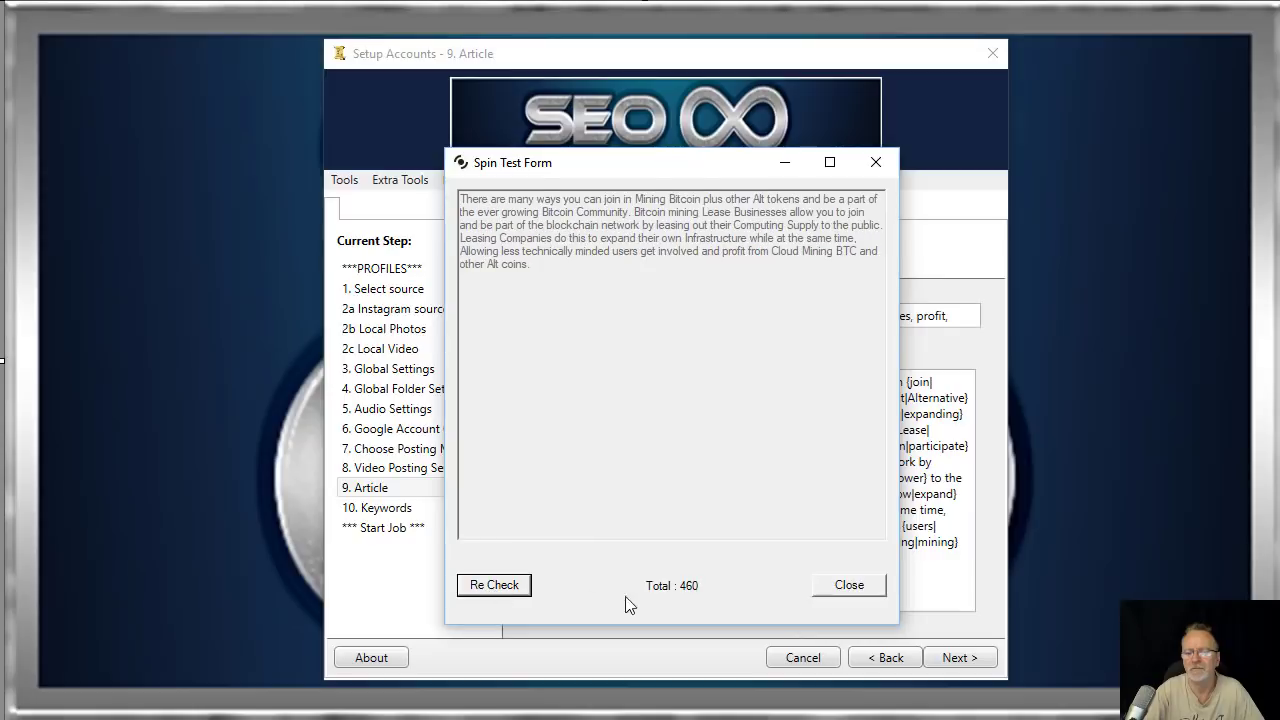
pyautogui.click(849, 586)
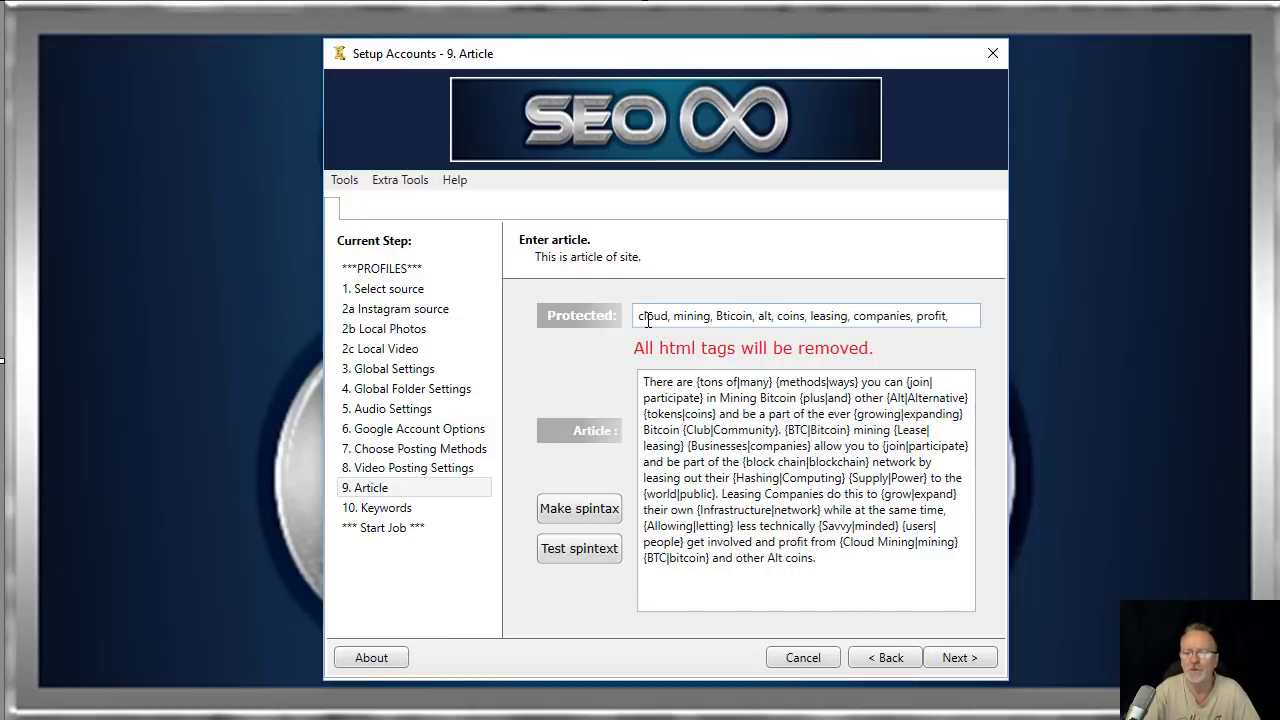
# Keep the article as it is, set the batch run count to 20 in the keywords setup, and proceed to the job start.
pyautogui.click(958, 658)
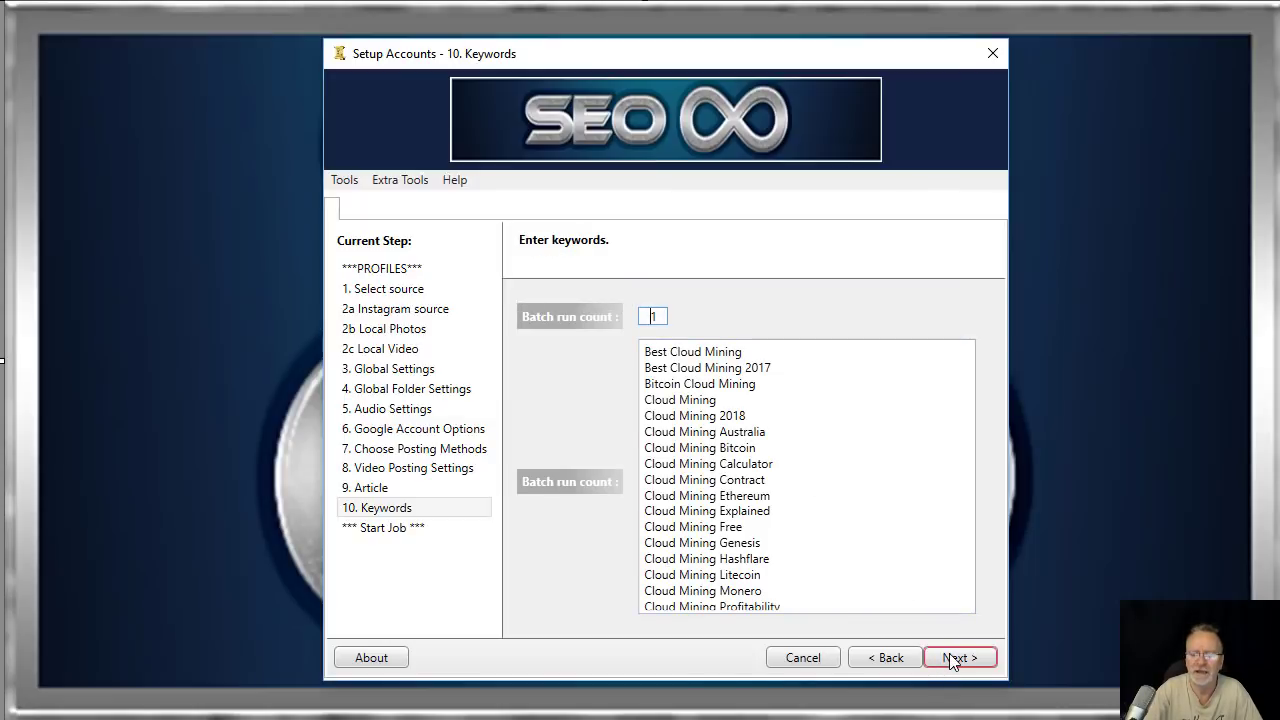
pyautogui.doubleClick(655, 316)
pyautogui.write('20')
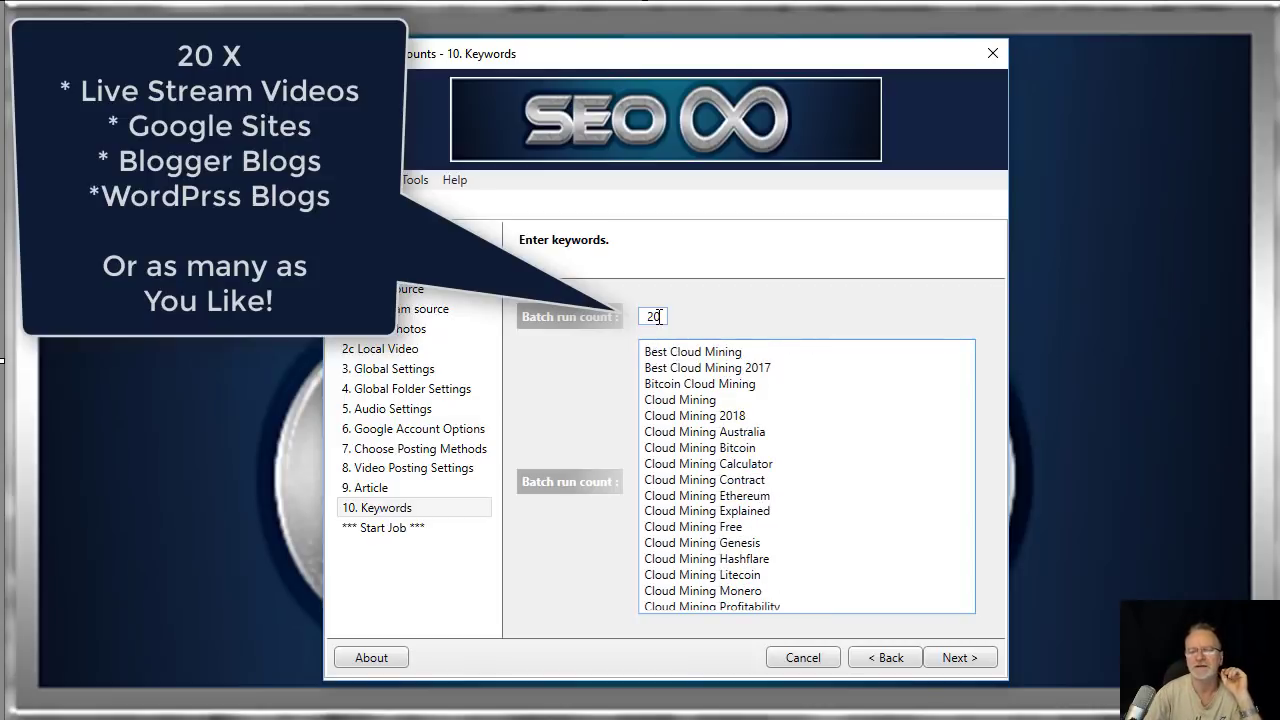
pyautogui.moveTo(659, 316); pyautogui.dragTo(636, 317)
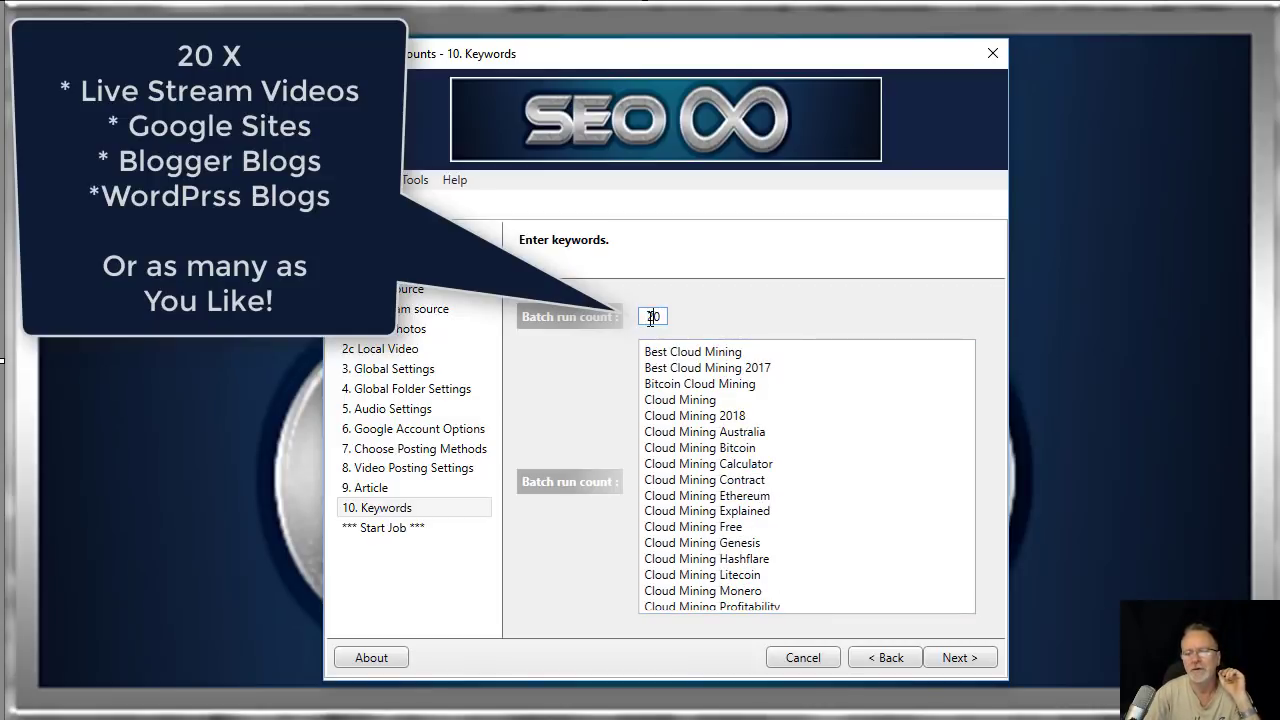
pyautogui.click(957, 658)
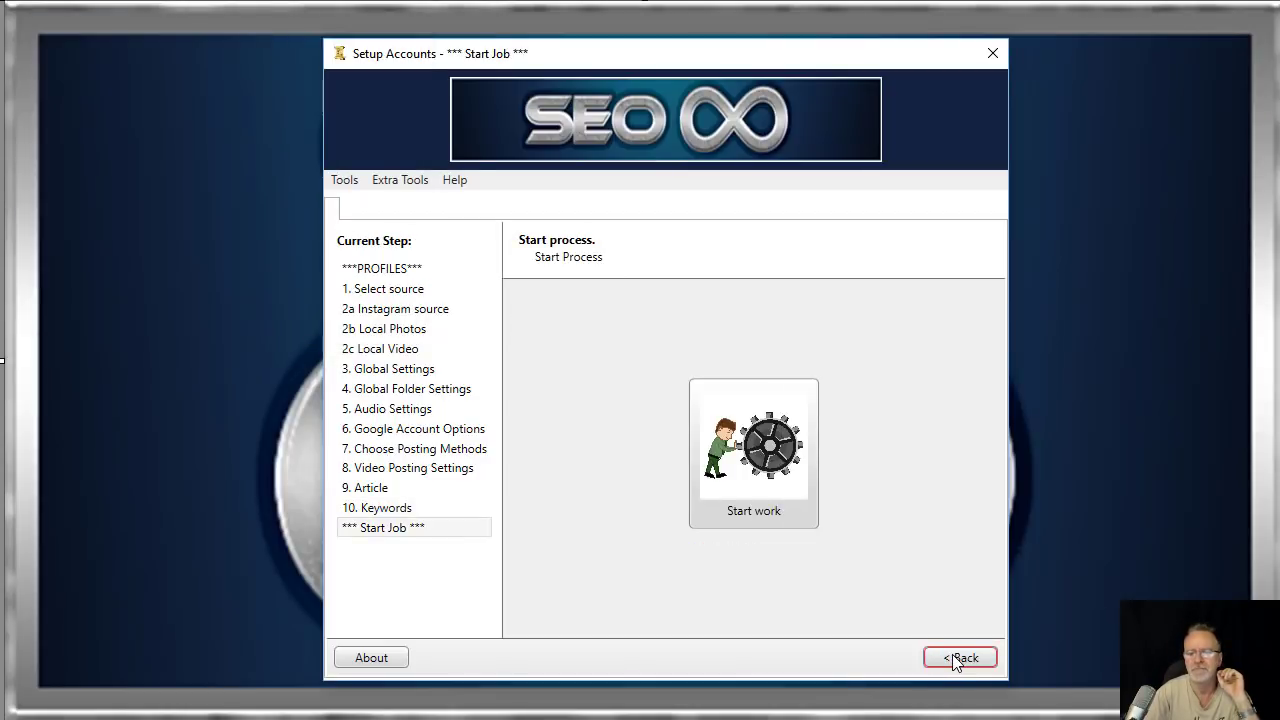